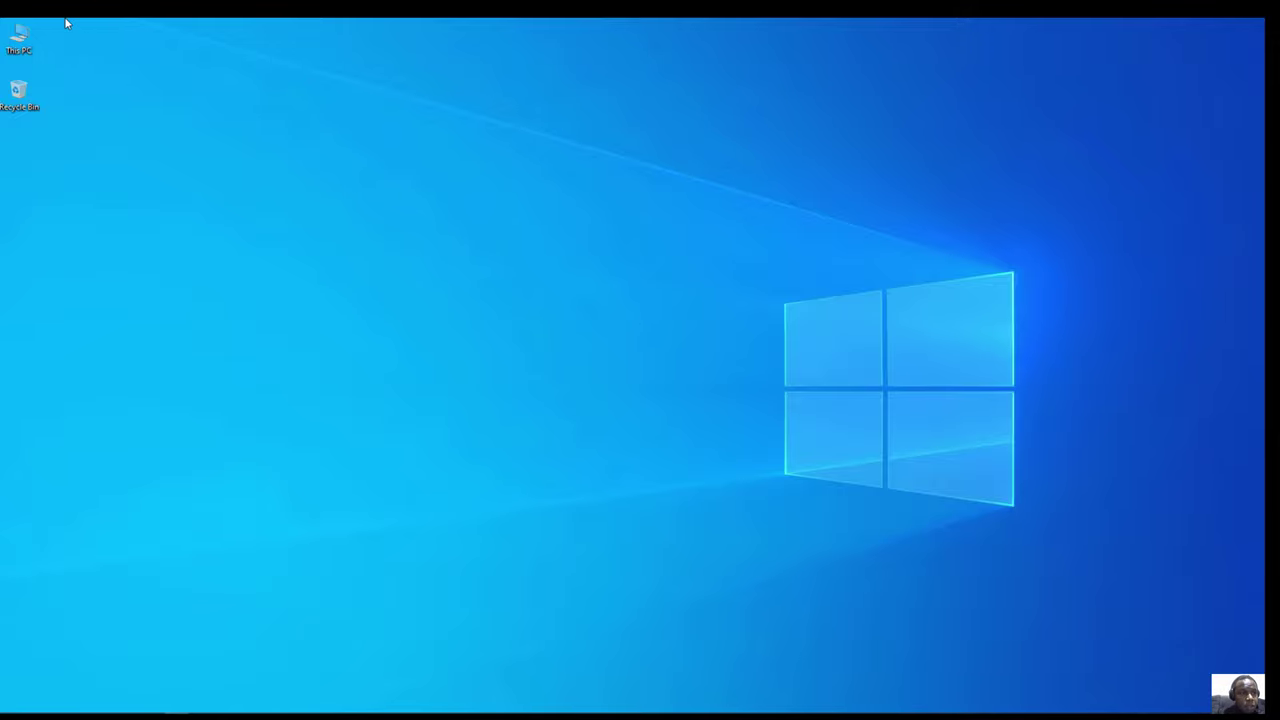
Search Bing for 'qgis' from the Edge address bar and scroll through the results
drag(64, 19, 122, 148)
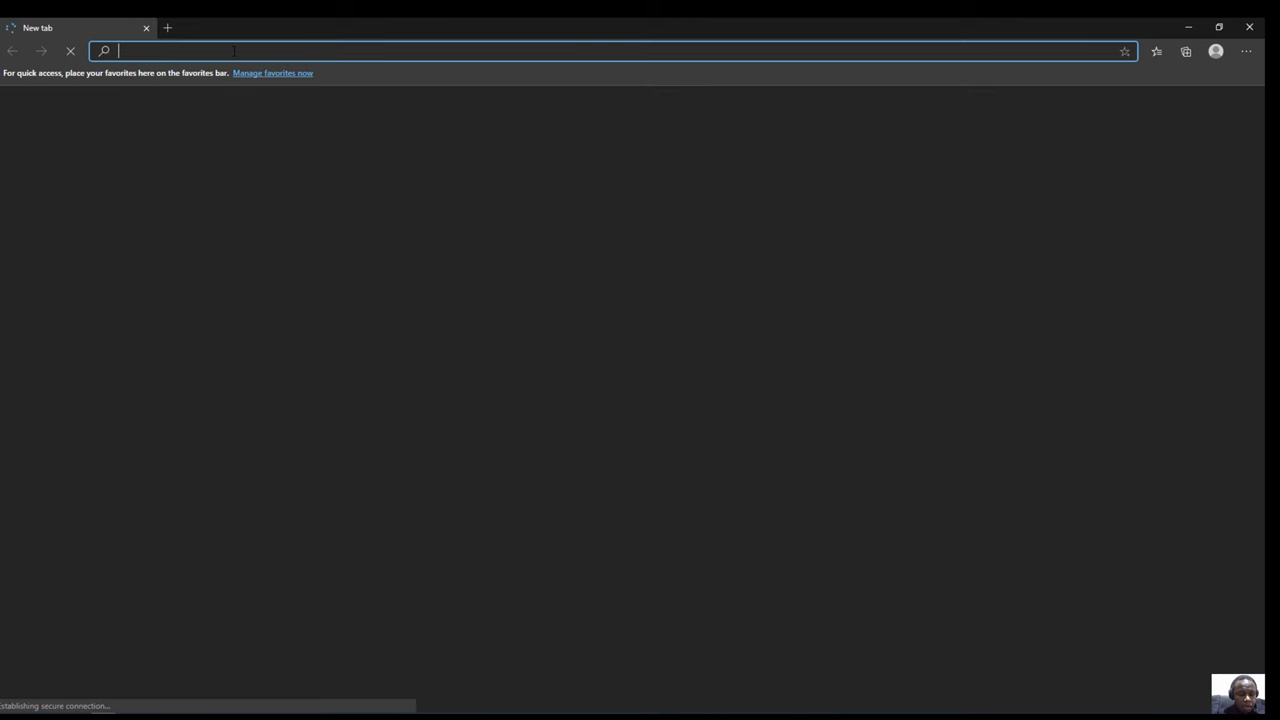
text(qgis)
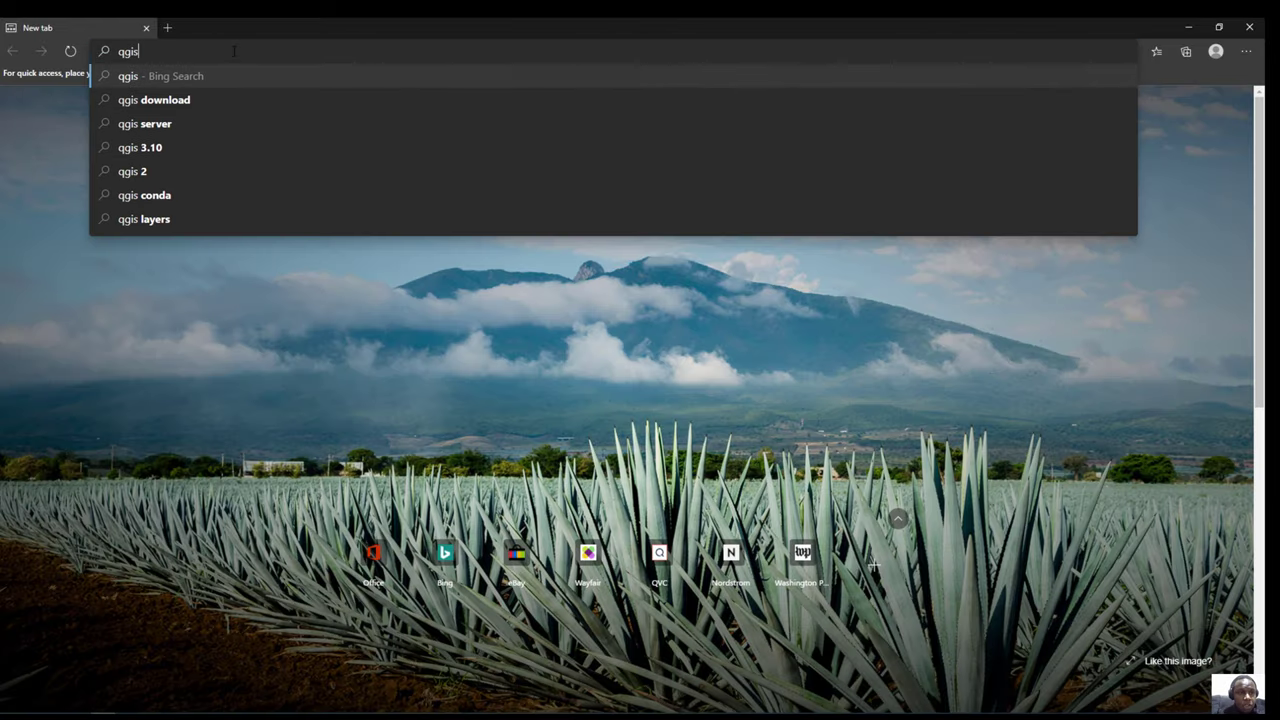
key(Return)
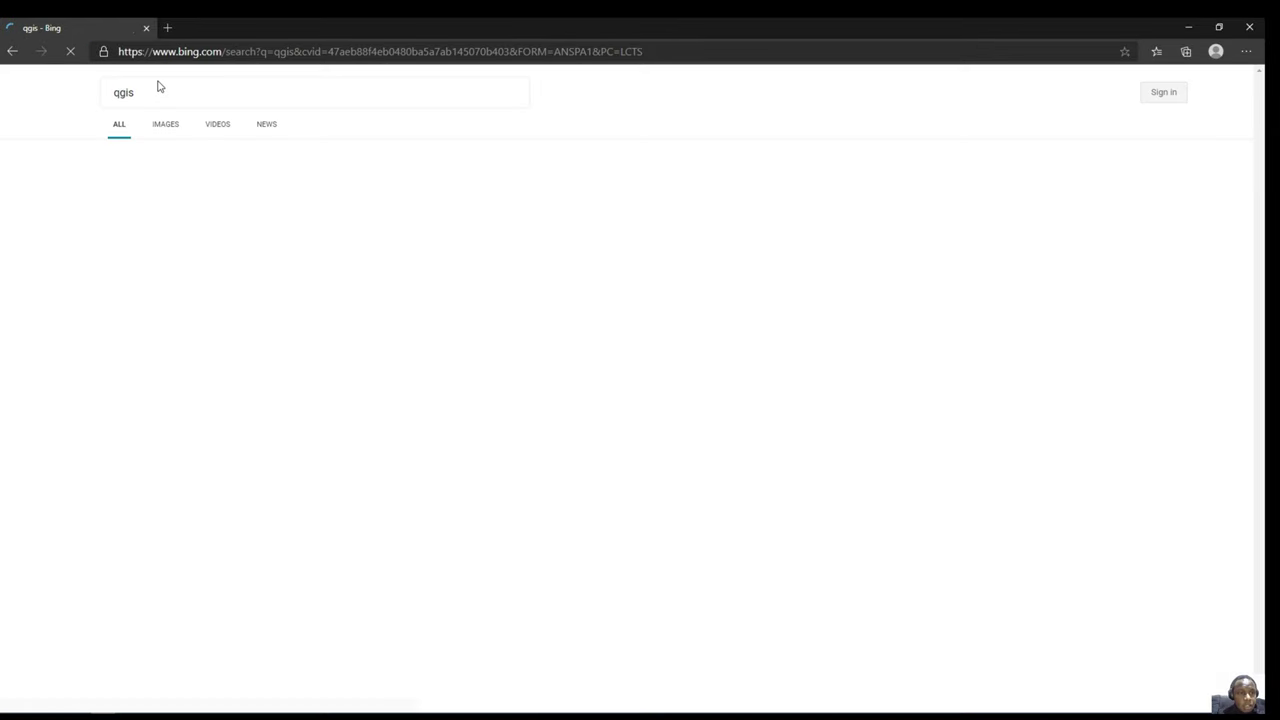
scroll(62, 258, down, 1)
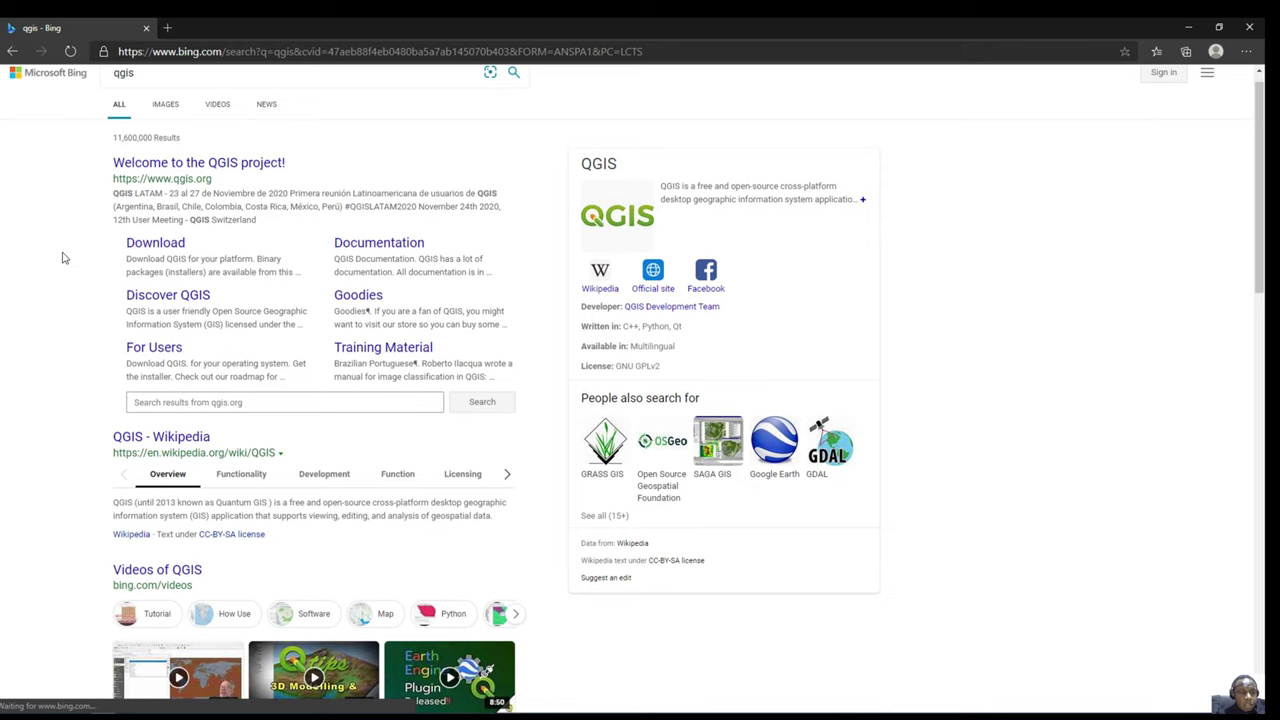
Open the 'Welcome to the QGIS project!' result and highlight the Version 3.16.1 and 3.10.12 LTR releases
click(185, 168)
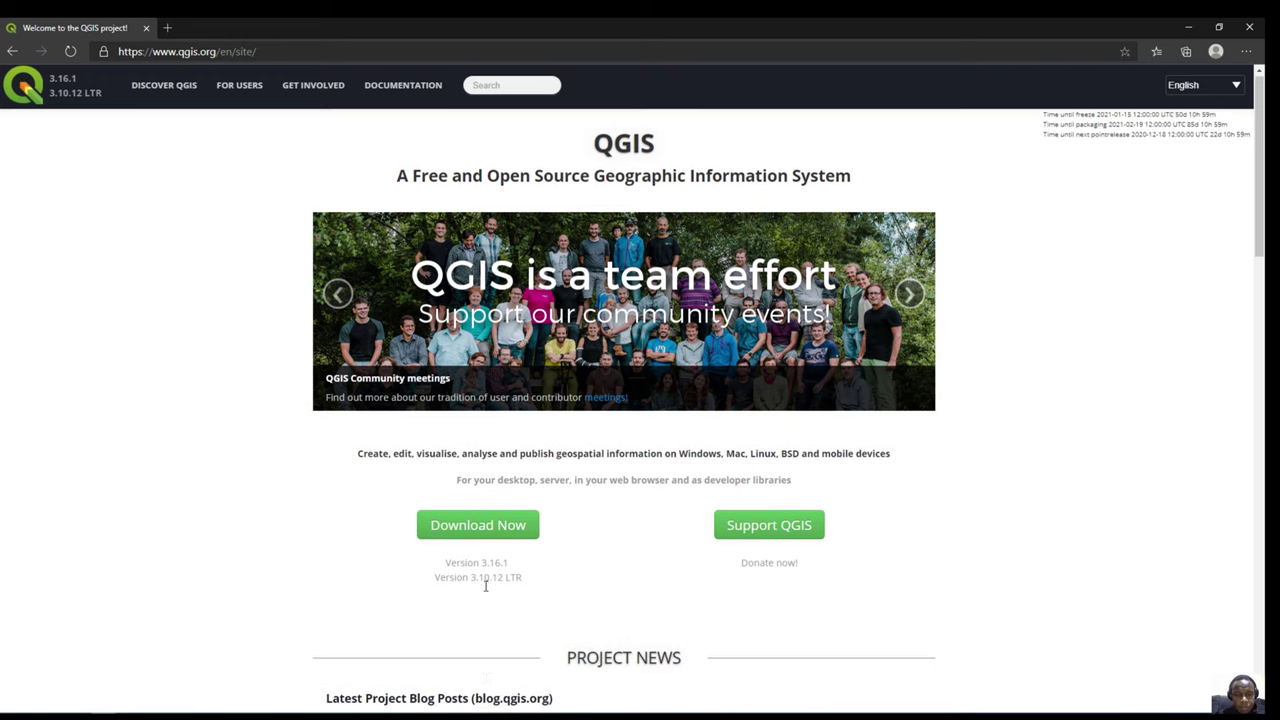
drag(446, 569, 512, 570)
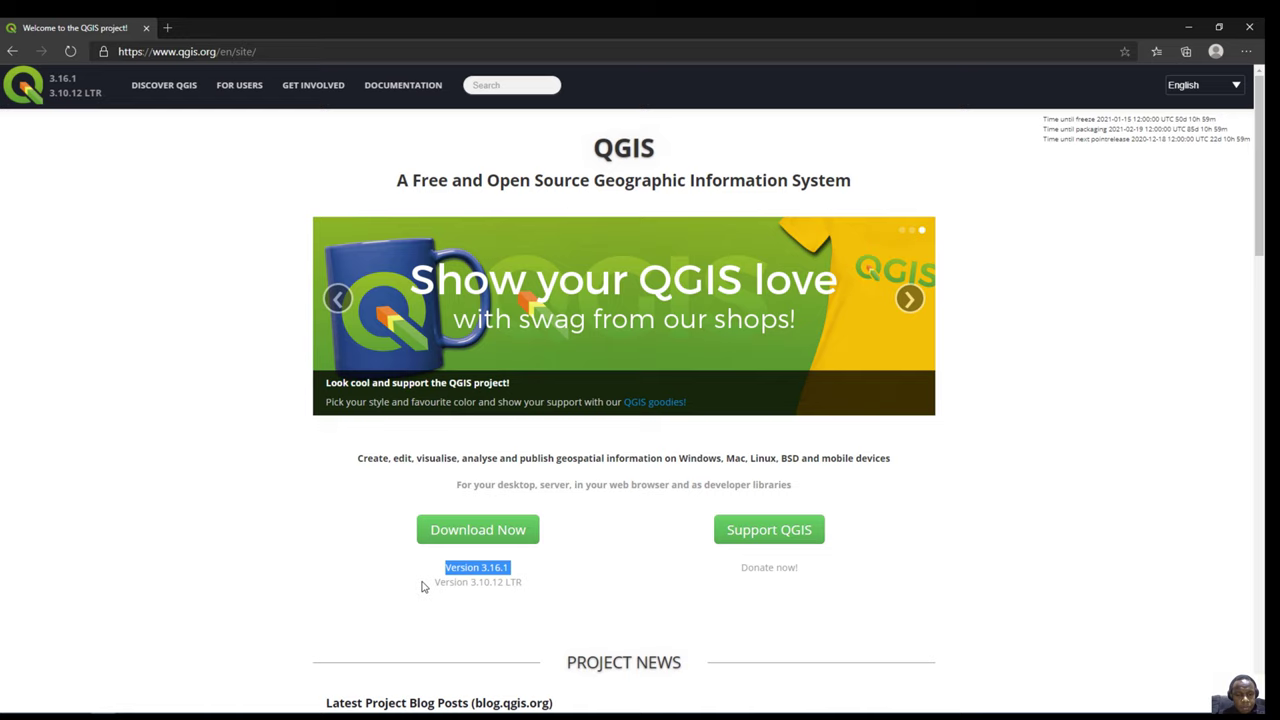
drag(432, 582, 525, 589)
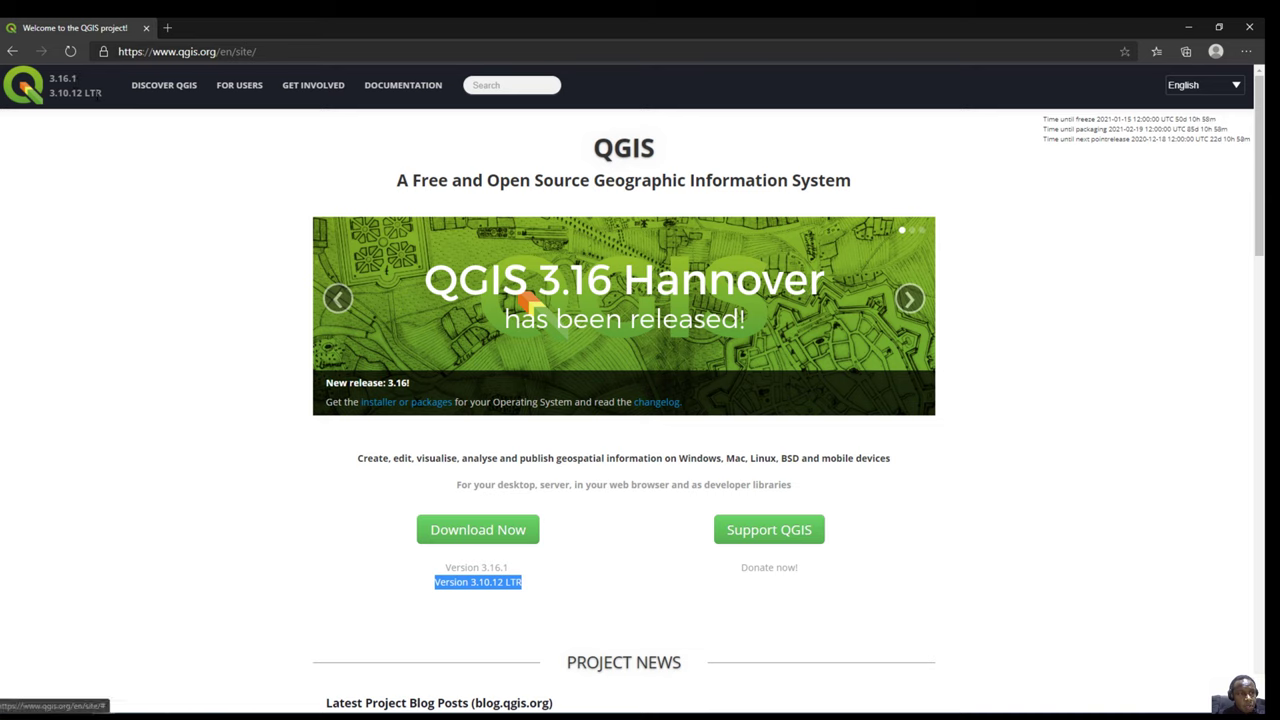
drag(104, 100, 52, 80)
click(114, 193)
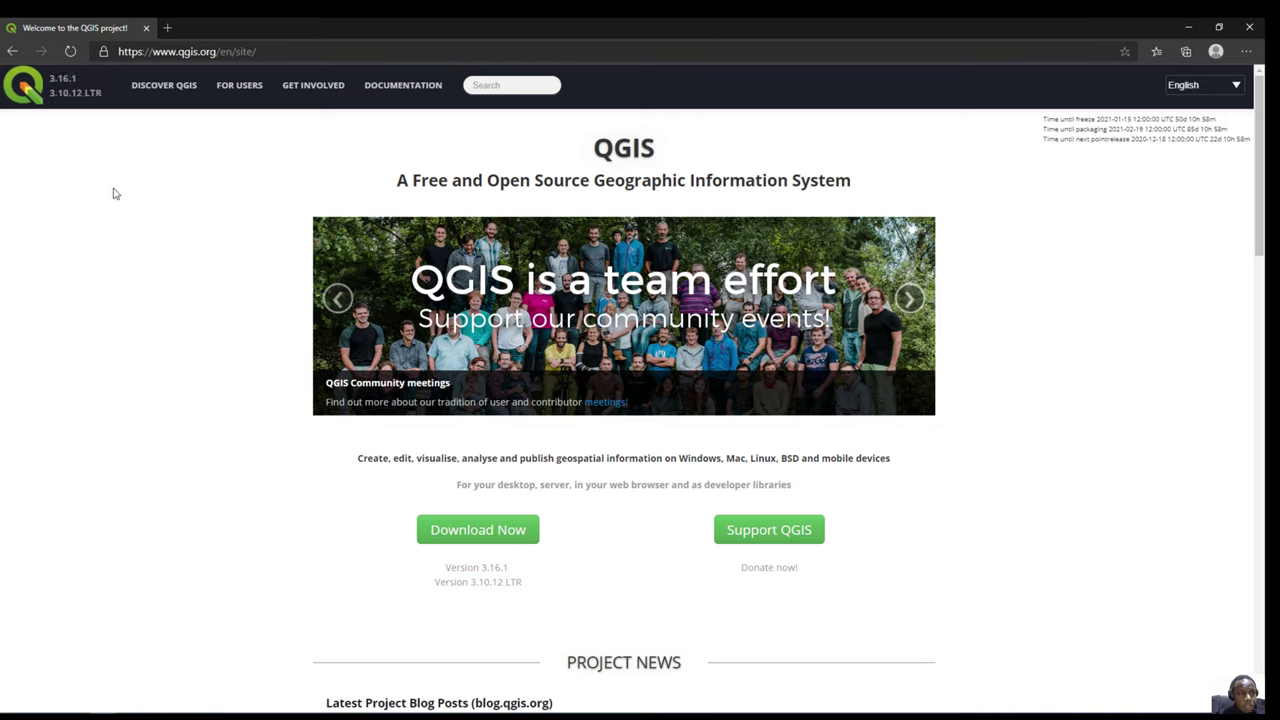
scroll(276, 505, down, 1)
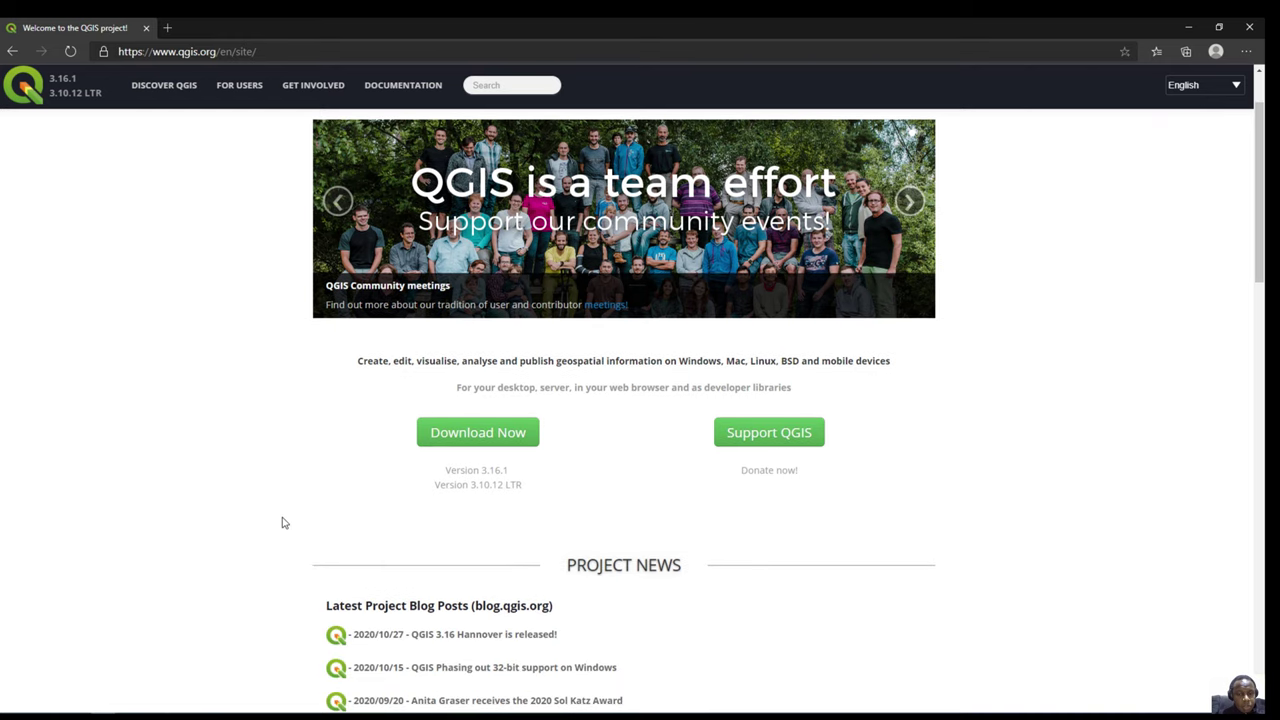
click(492, 435)
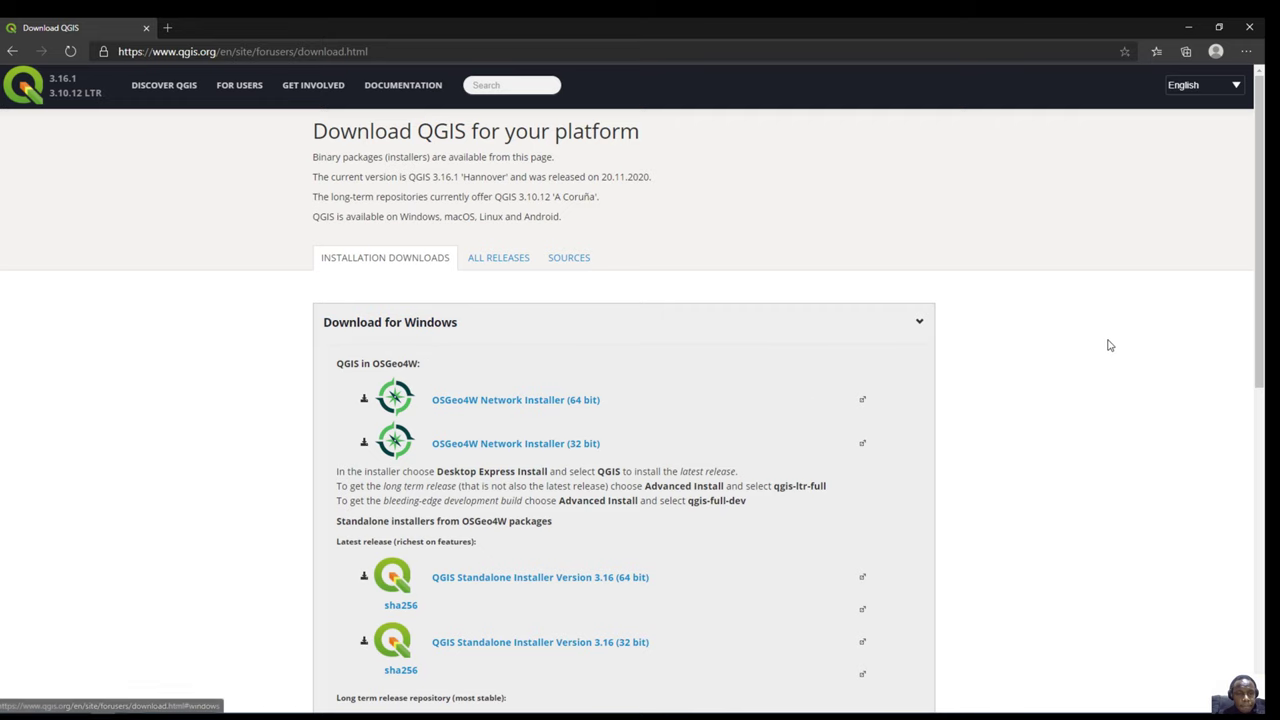
scroll(1109, 343, down, 1)
scroll(1109, 343, up, 1)
scroll(1109, 344, down, 7)
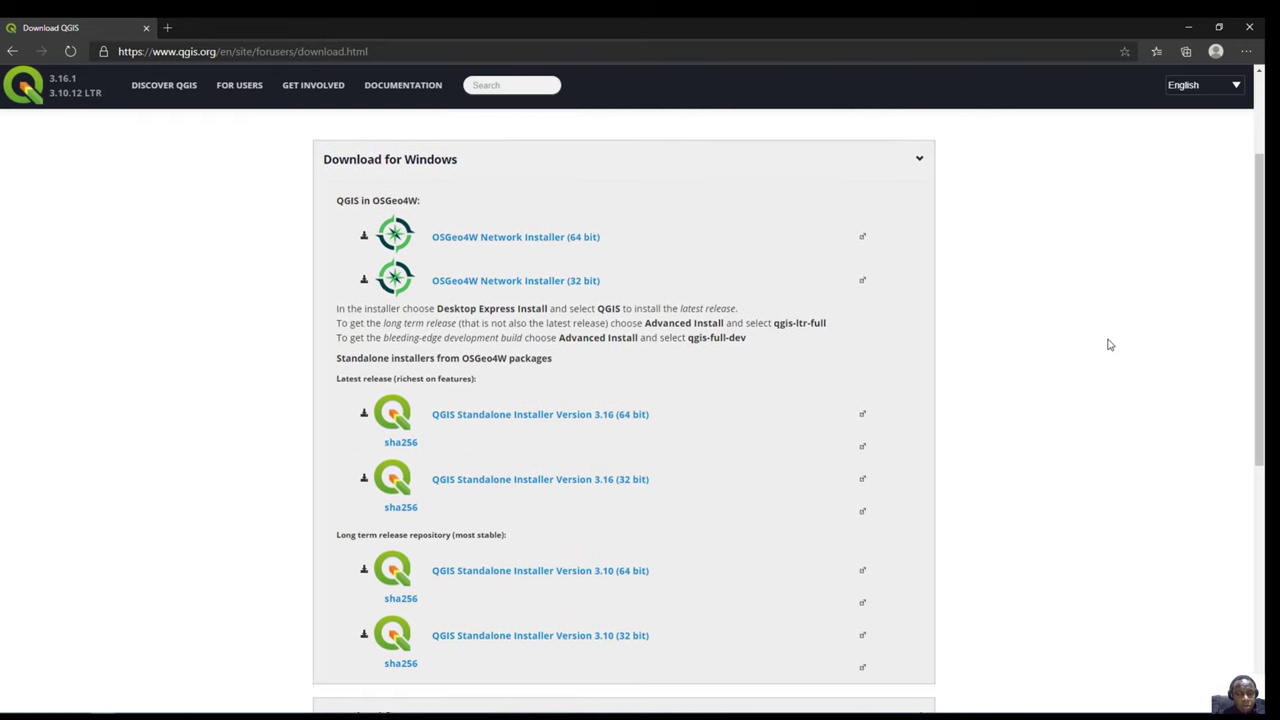
scroll(1109, 344, up, 2)
scroll(1109, 344, up, 5)
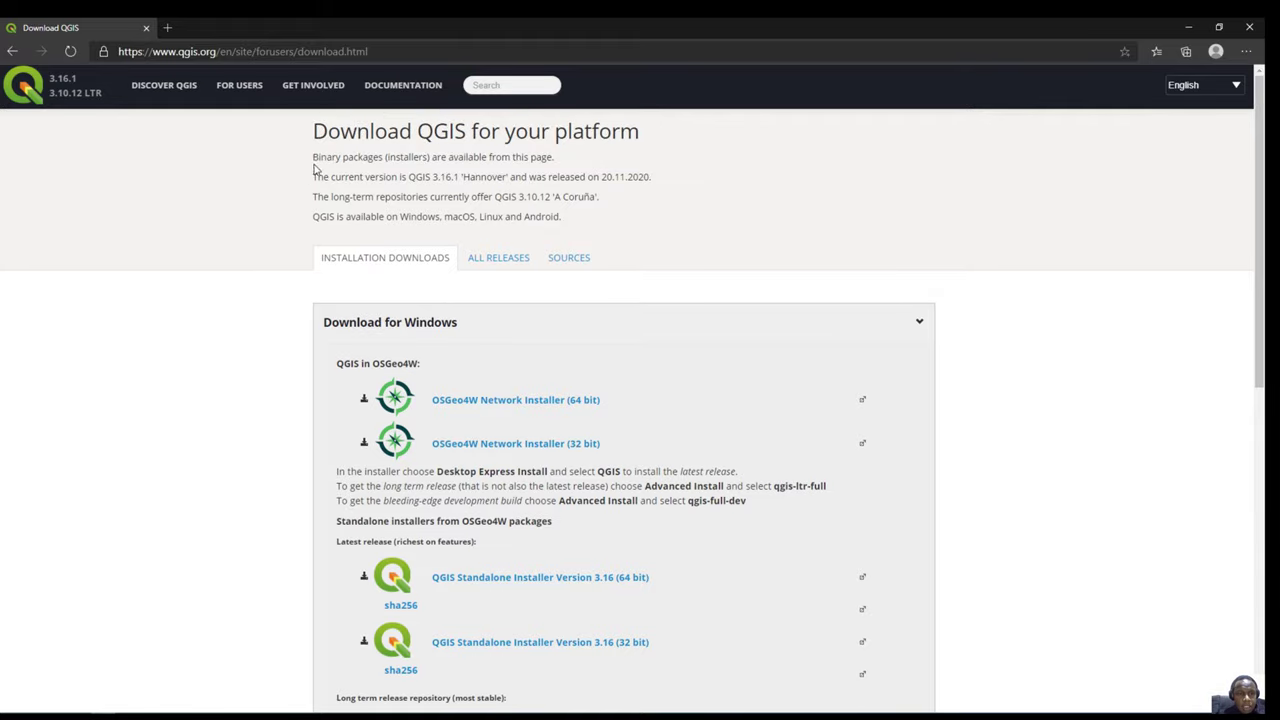
drag(313, 176, 460, 197)
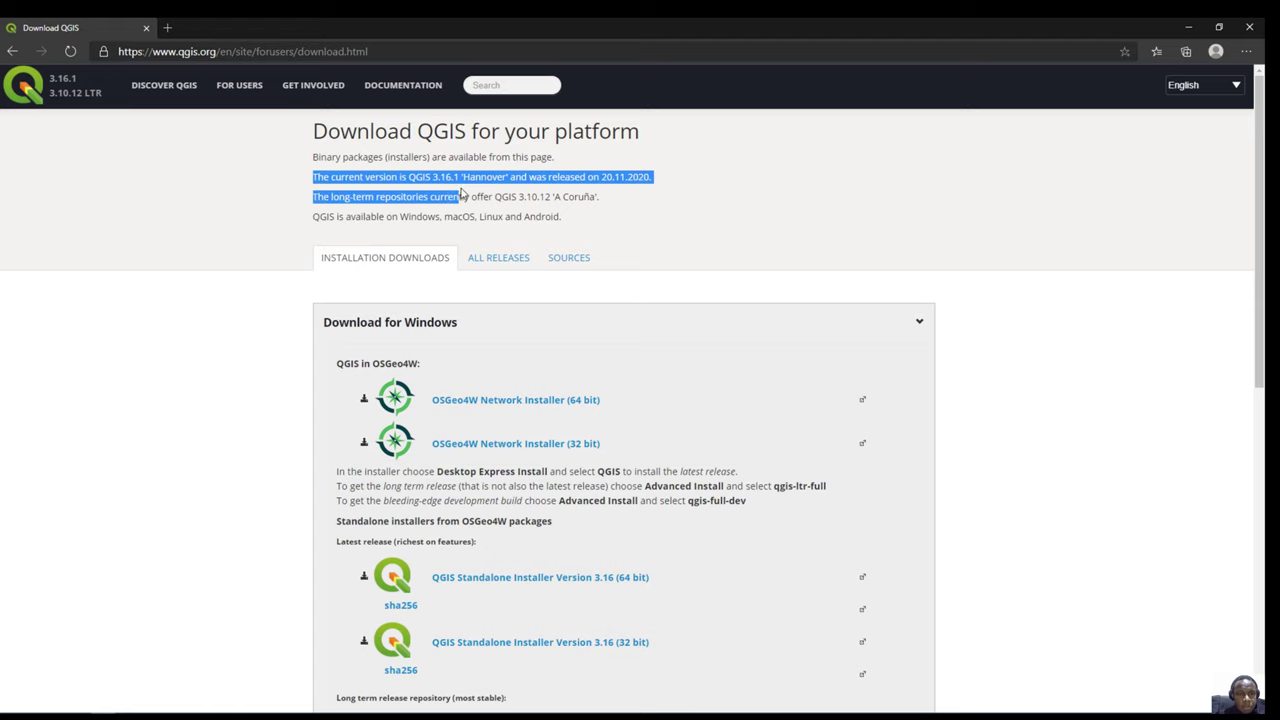
click(455, 177)
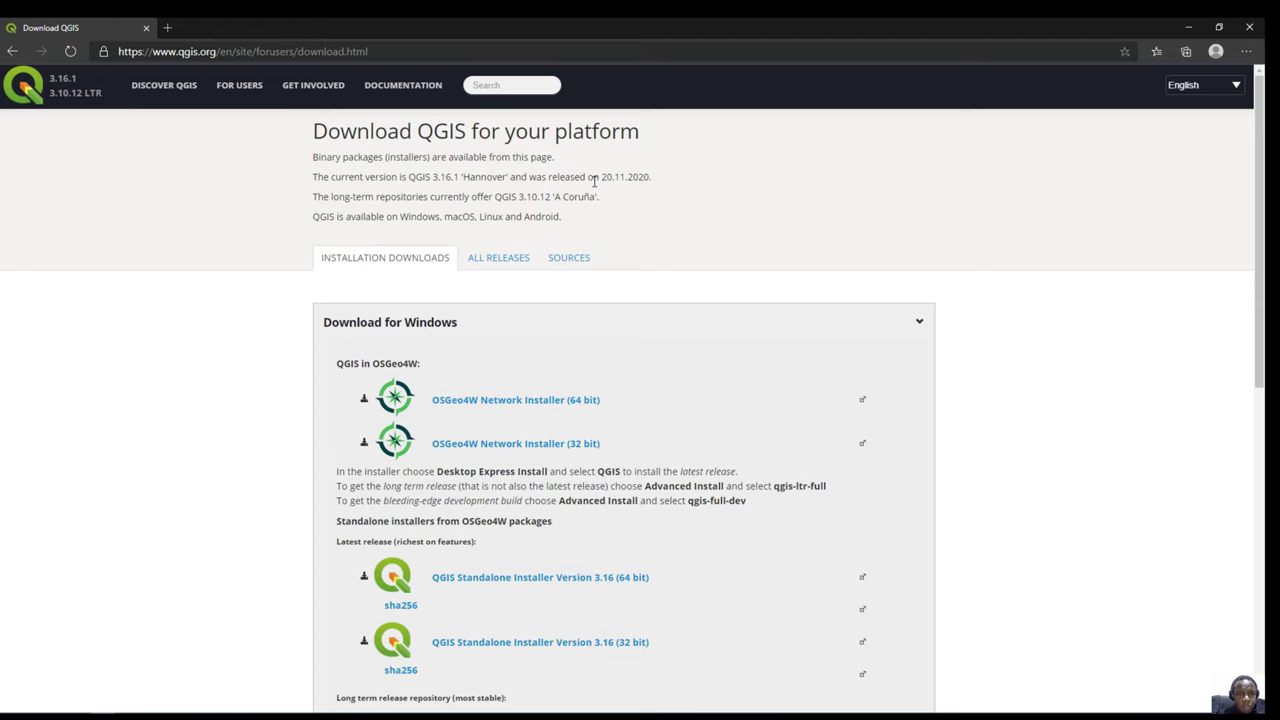
drag(600, 176, 652, 180)
click(333, 211)
drag(506, 196, 597, 197)
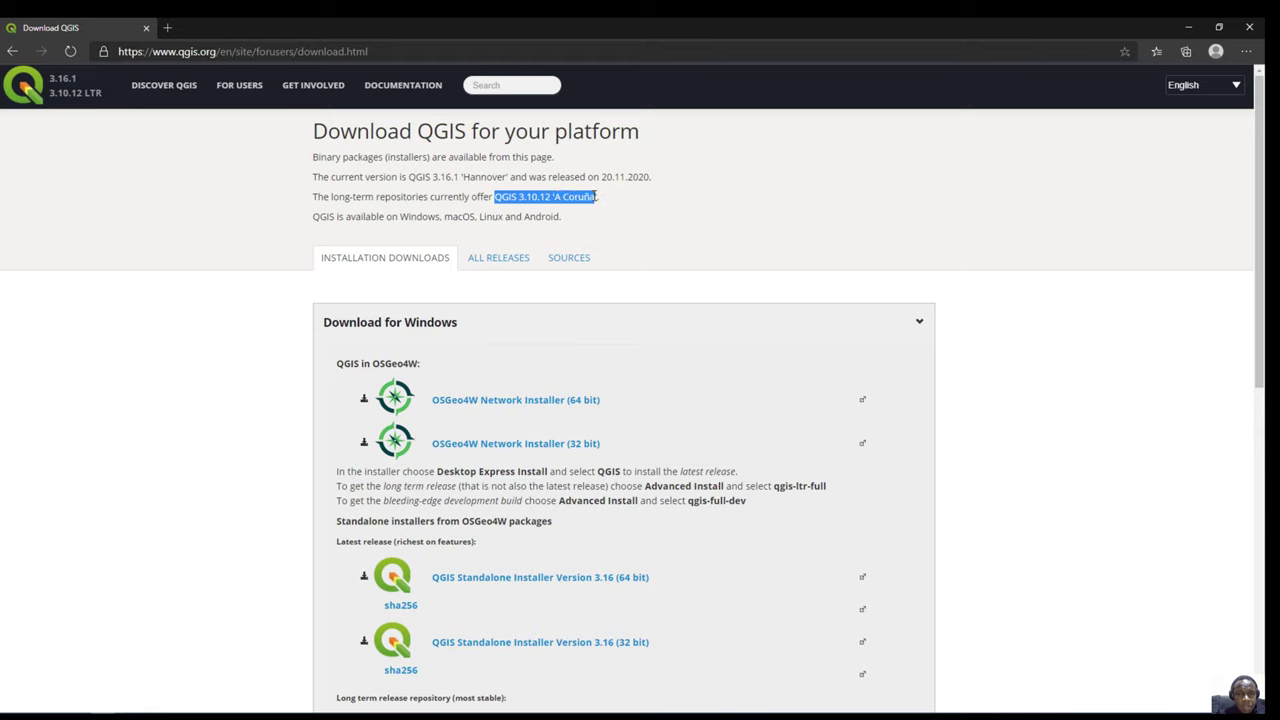
click(652, 205)
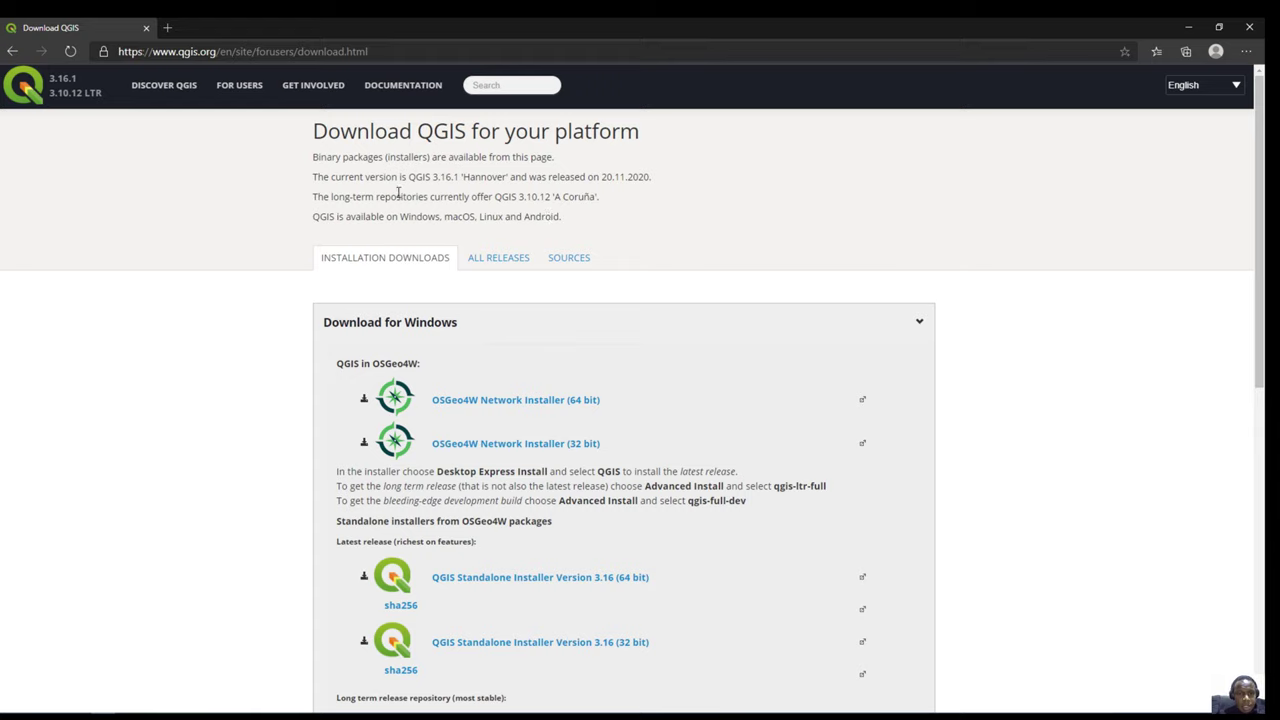
drag(409, 177, 460, 177)
click(427, 199)
scroll(237, 306, down, 1)
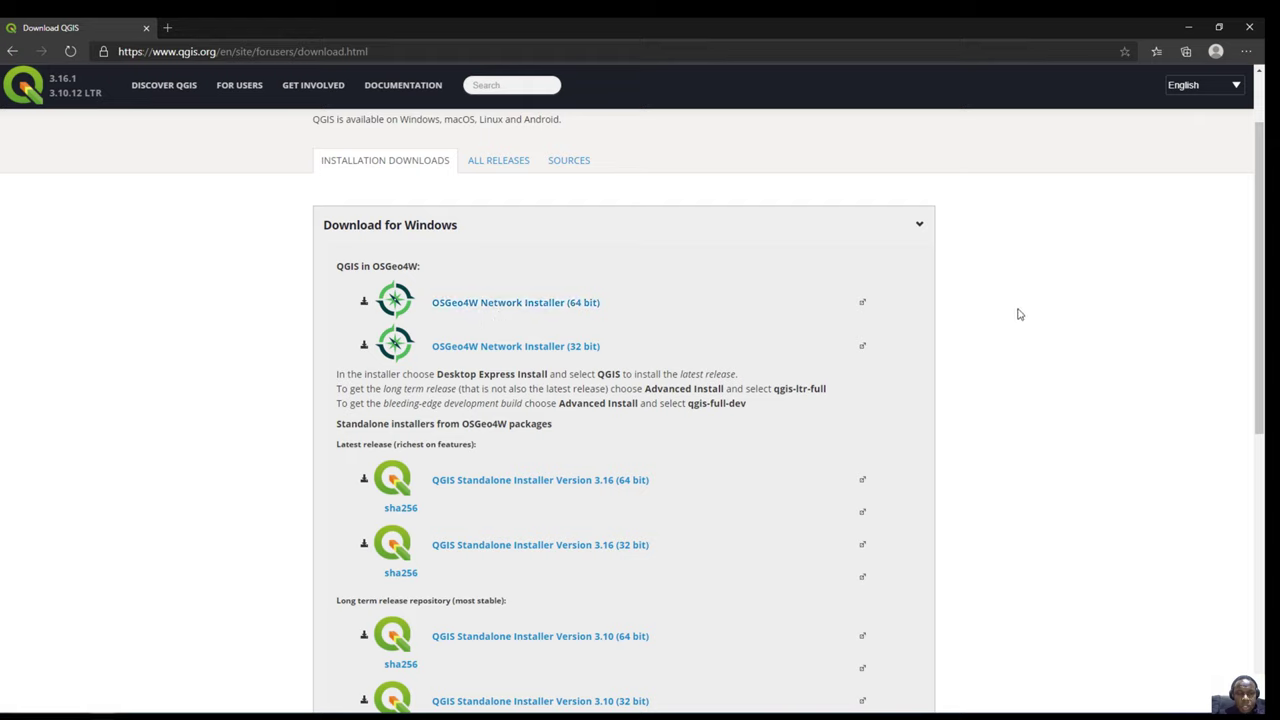
Scroll the download page and highlight the Latest release installers heading
scroll(1018, 314, down, 1)
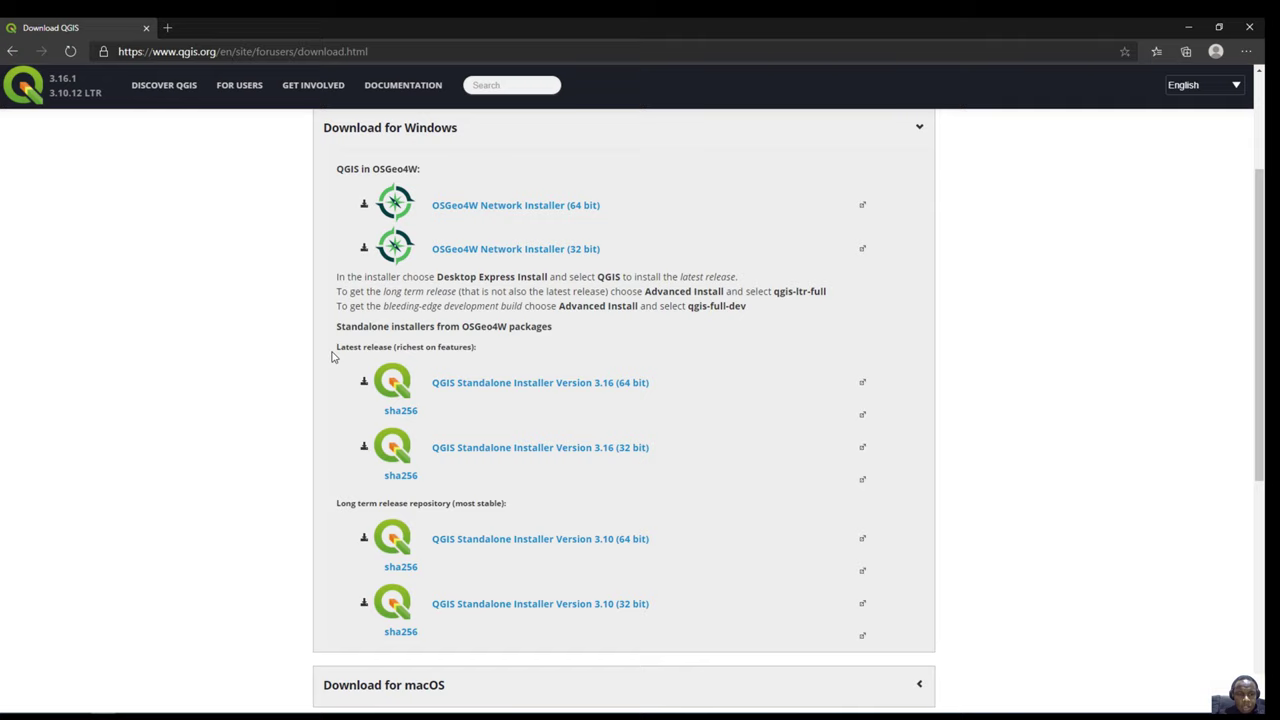
drag(340, 347, 484, 356)
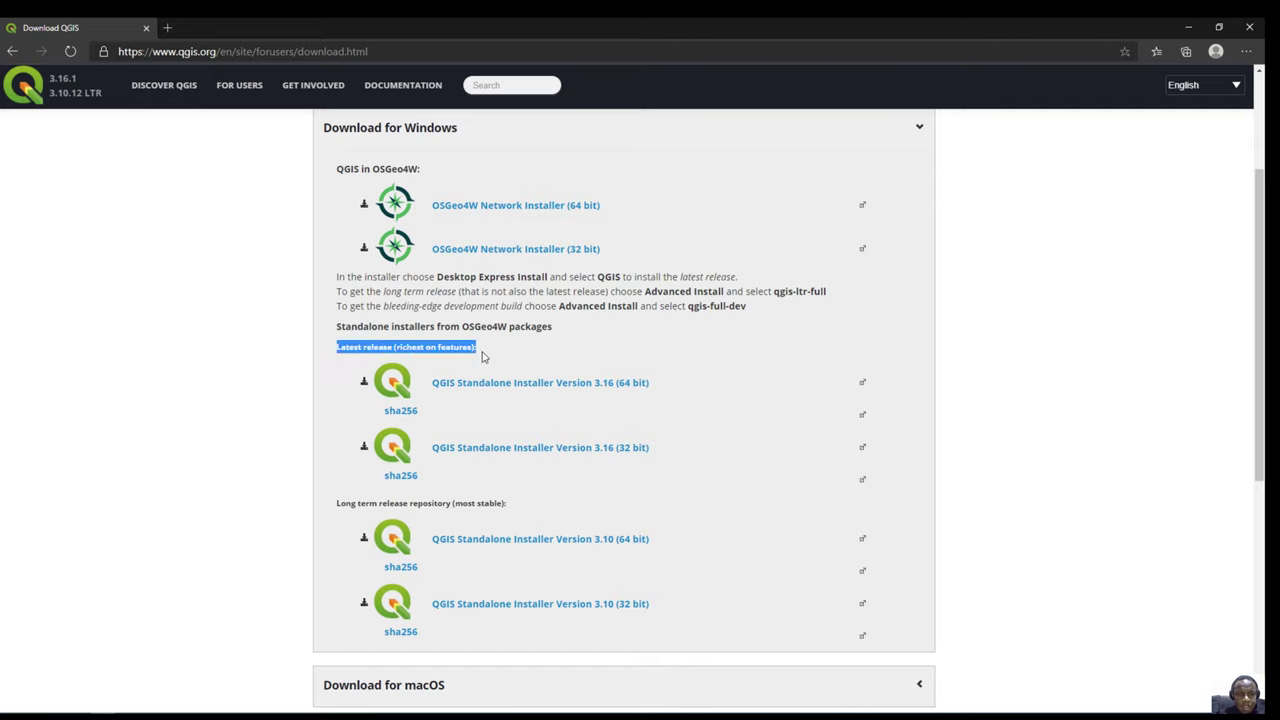
click(340, 346)
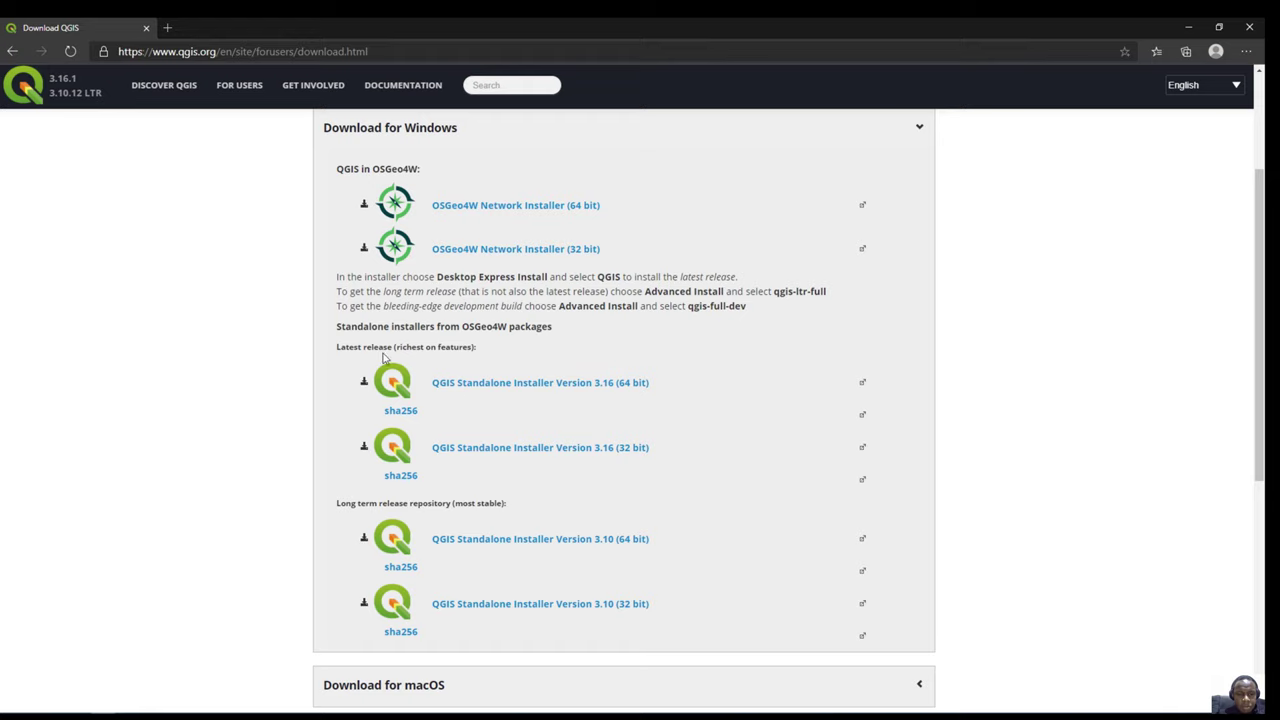
scroll(362, 482, down, 1)
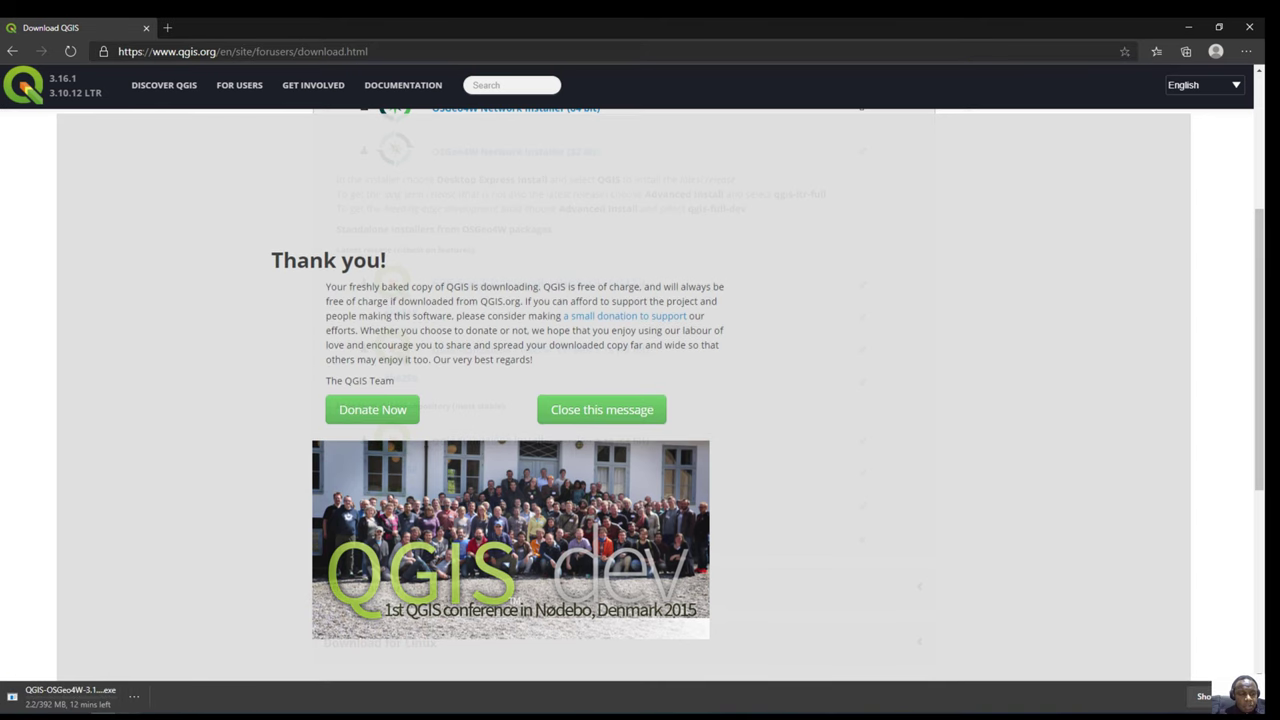
Show the running download's options, then dismiss them along with the thank-you message
click(134, 696)
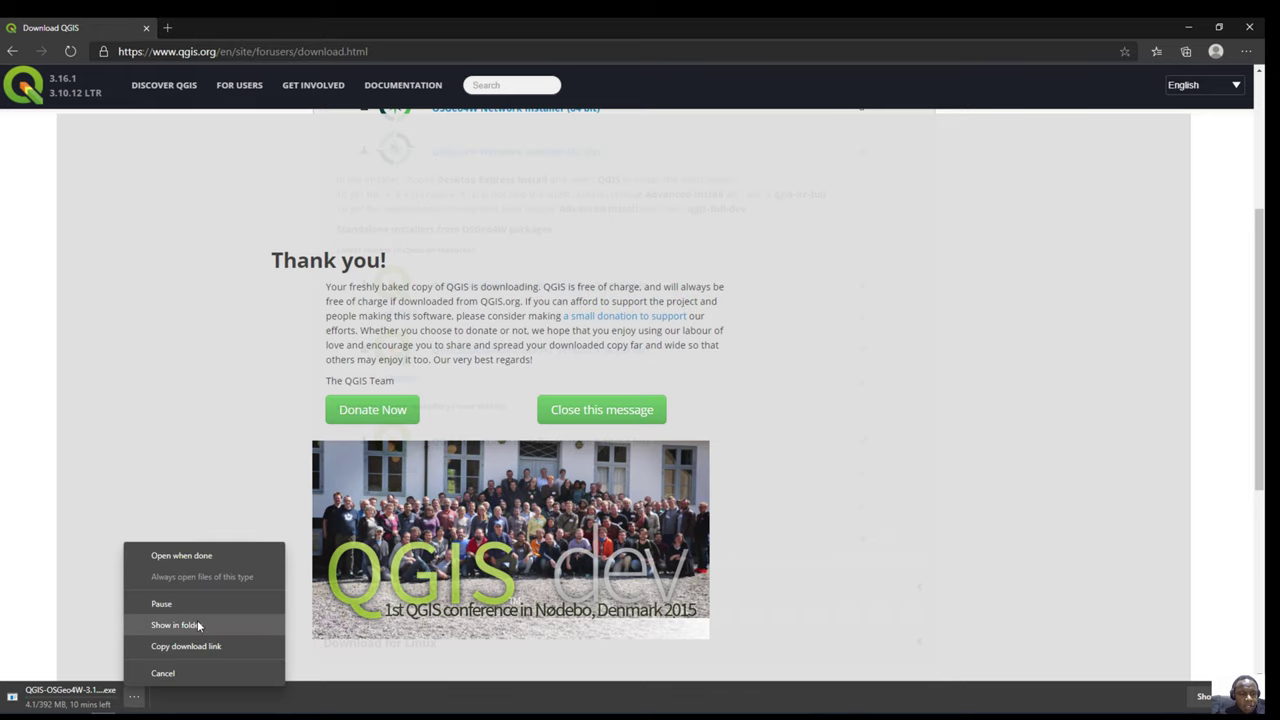
click(97, 669)
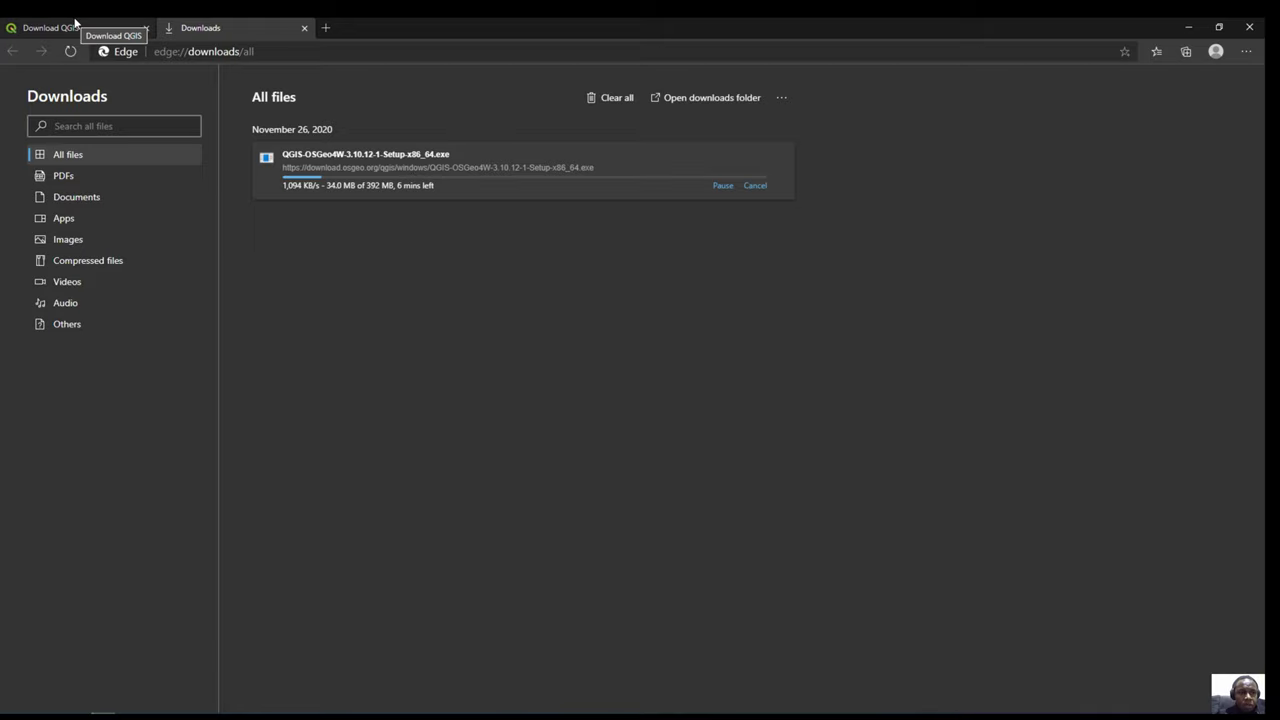
Return to the QGIS download page and expand the macOS and Linux download options
click(75, 23)
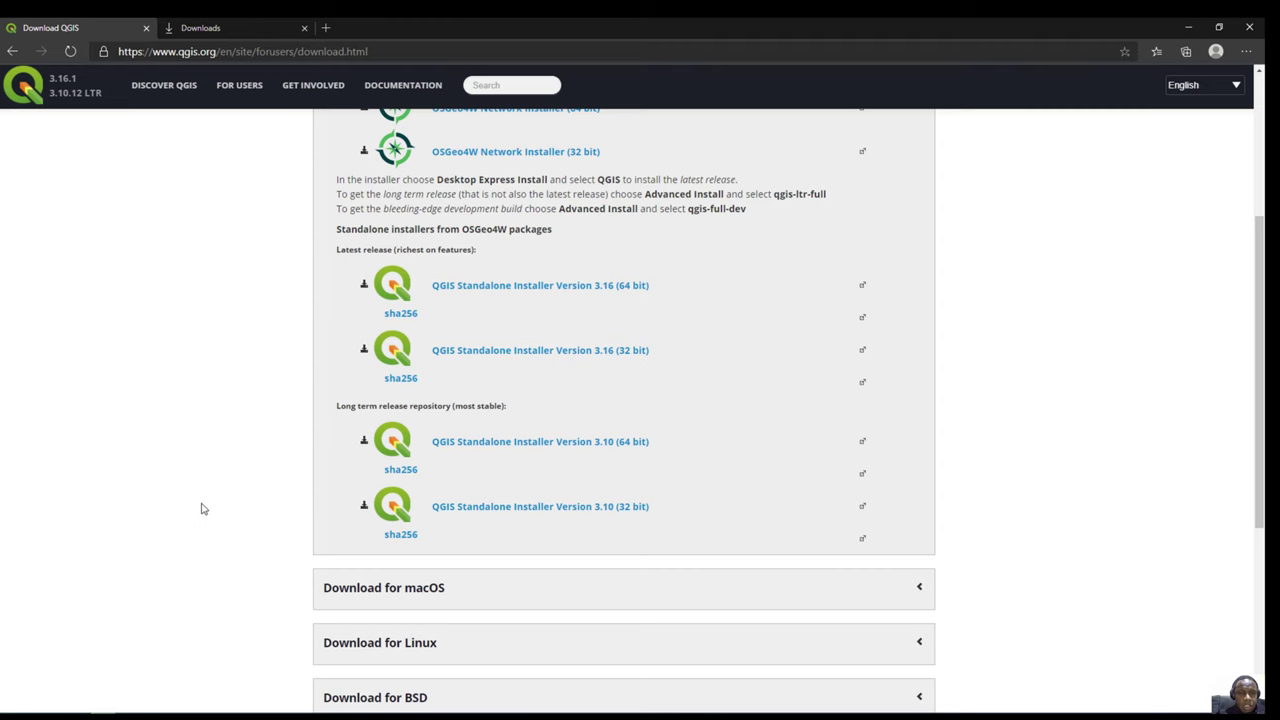
scroll(201, 509, down, 3)
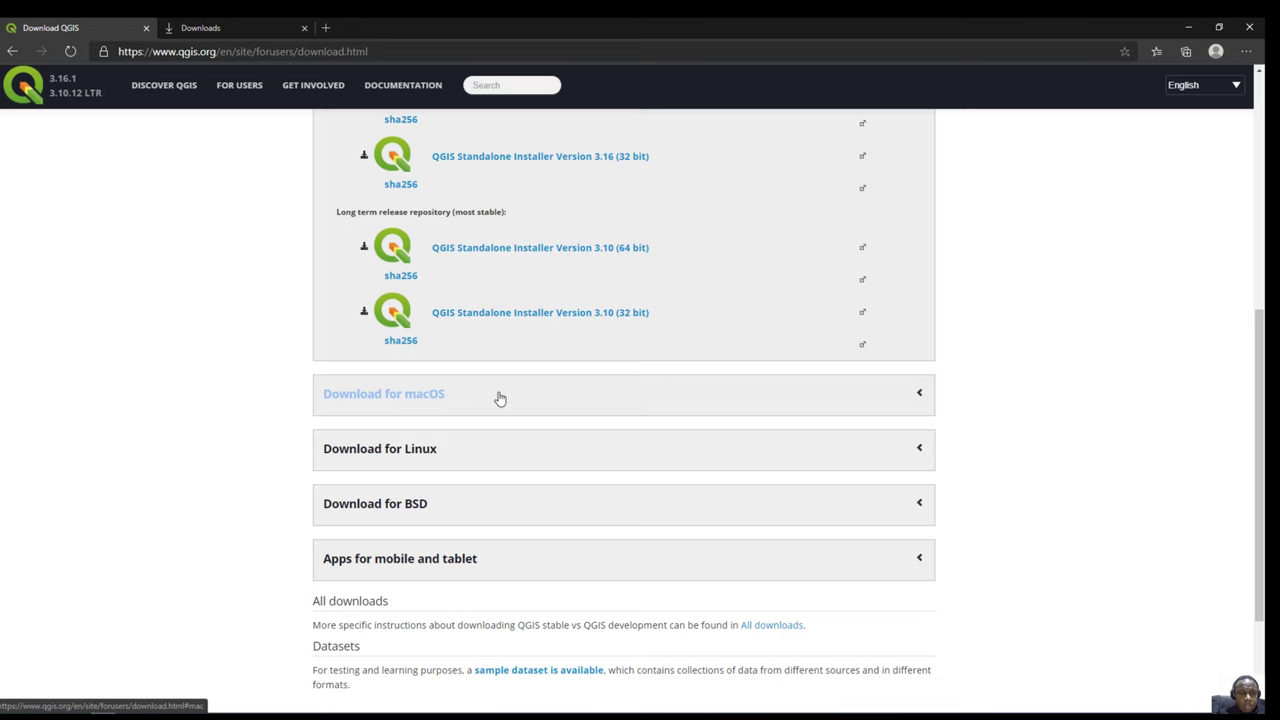
click(795, 405)
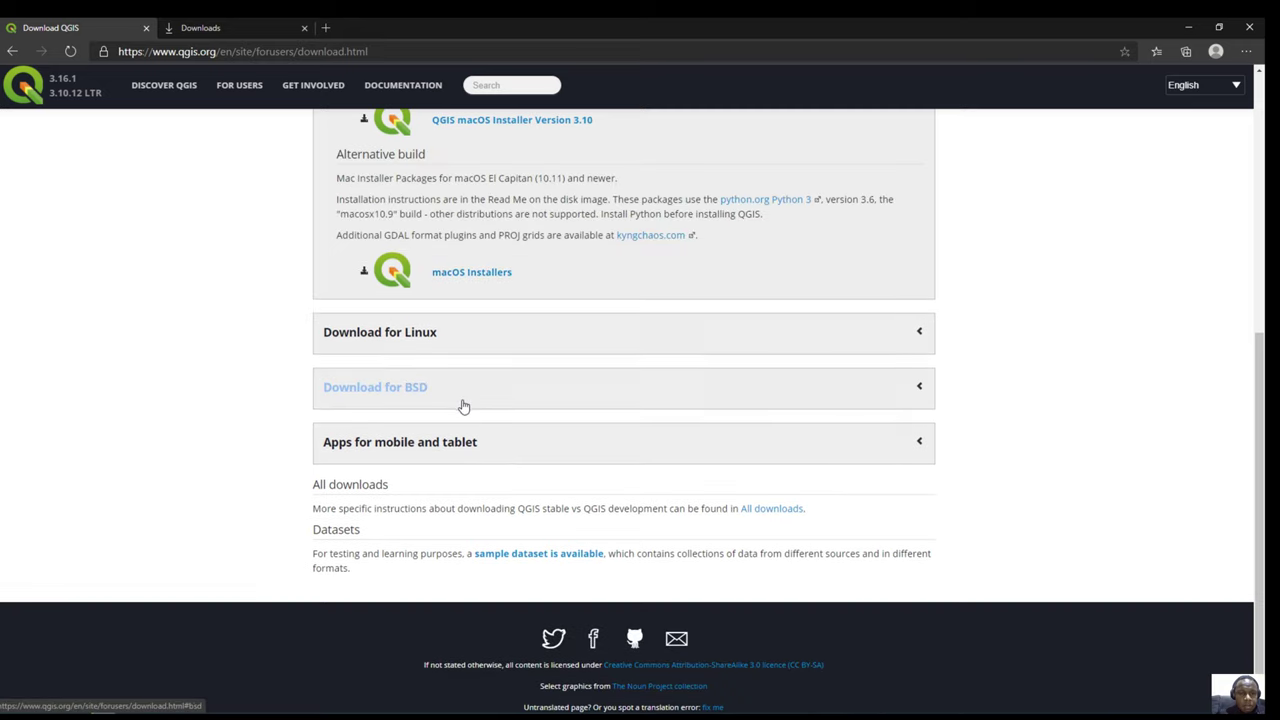
scroll(466, 406, up, 1)
click(600, 434)
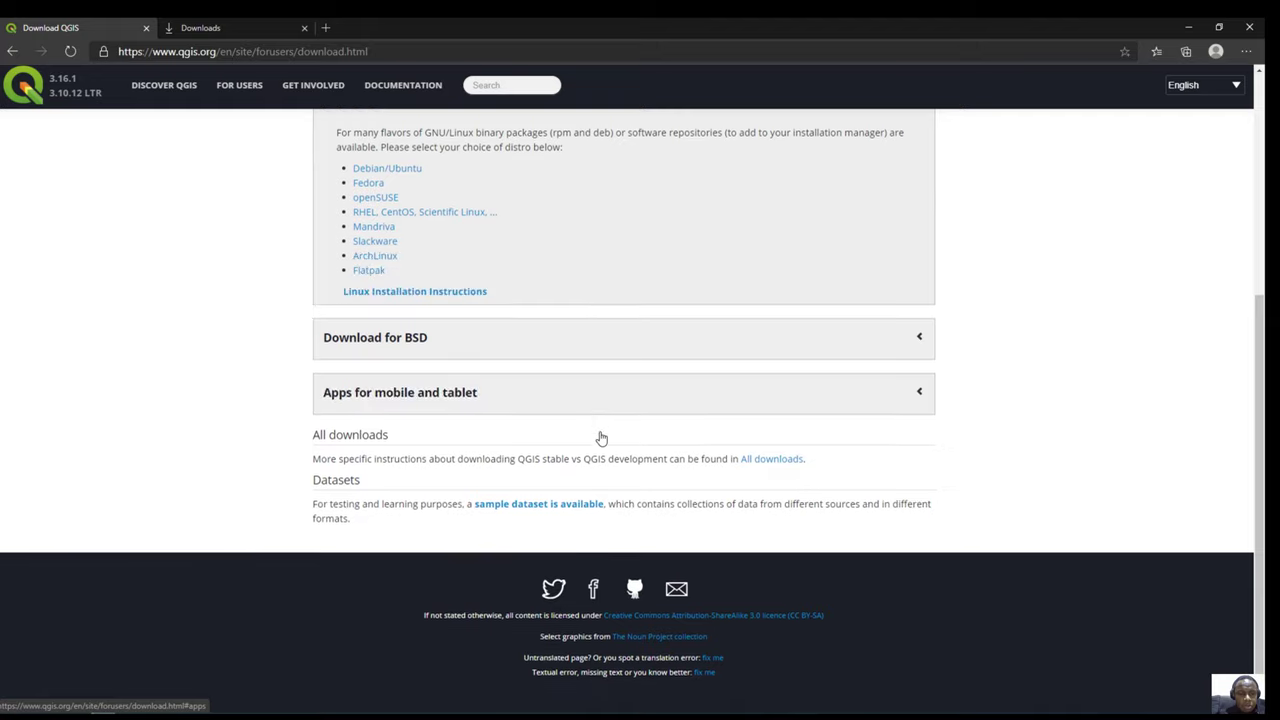
scroll(289, 357, up, 1)
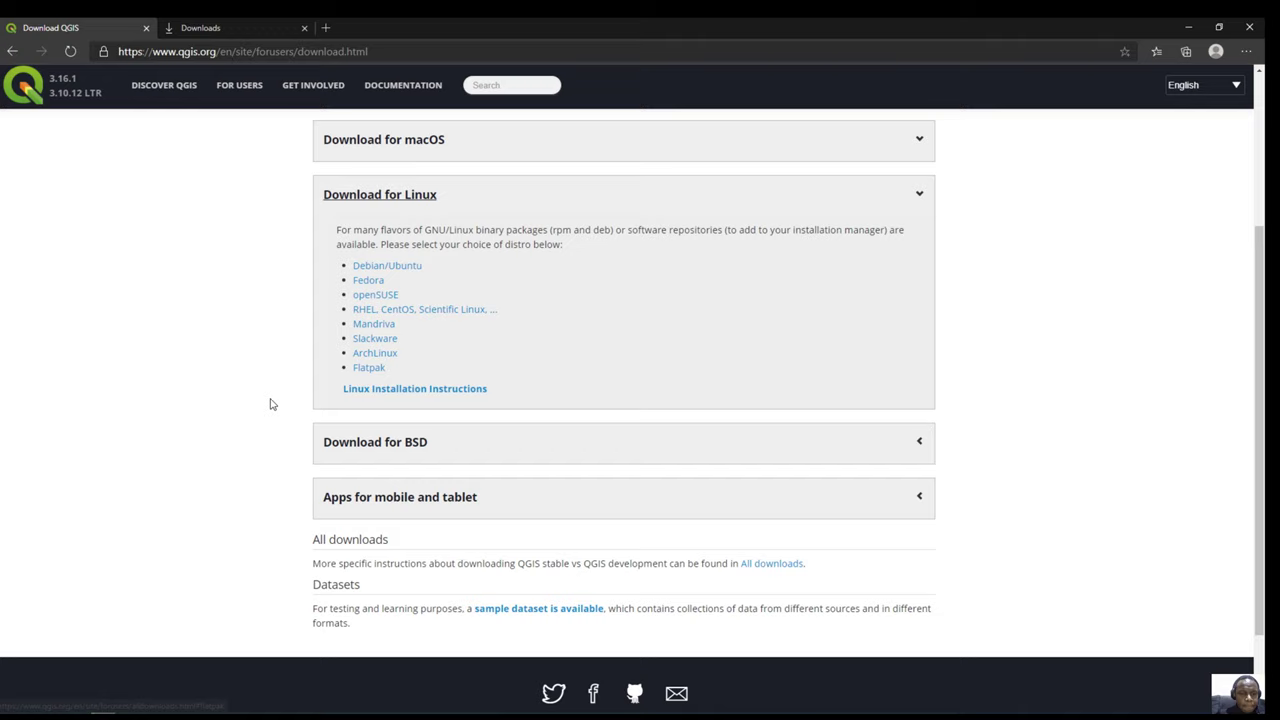
Expand the BSD options and the mobile and tablet apps listing QField, Input and IntraMaps Roam
scroll(300, 390, down, 1)
click(443, 354)
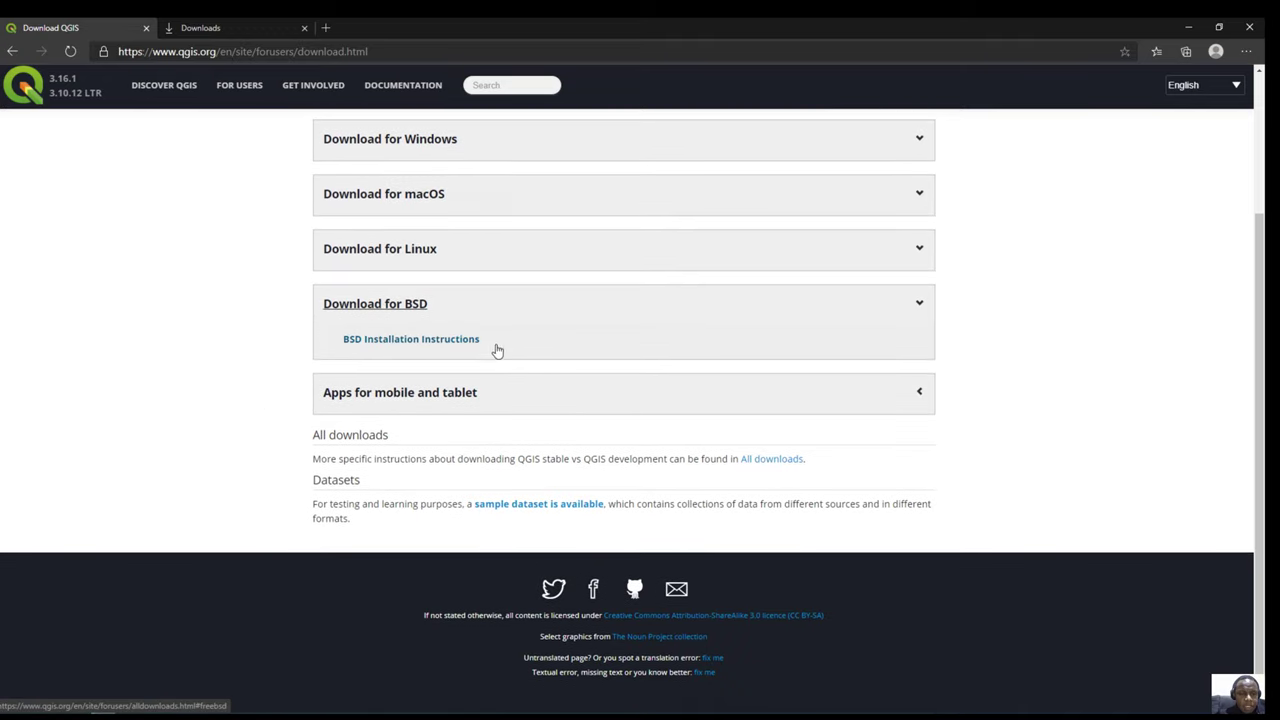
click(391, 393)
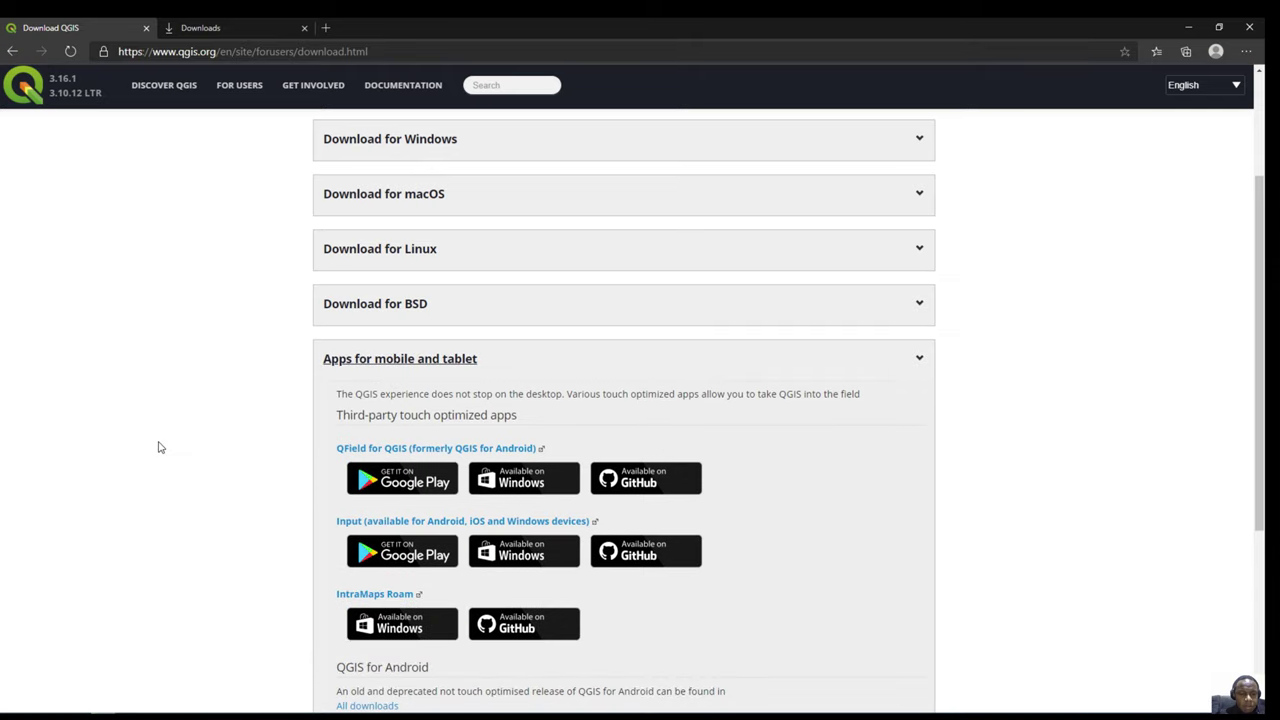
scroll(158, 447, down, 1)
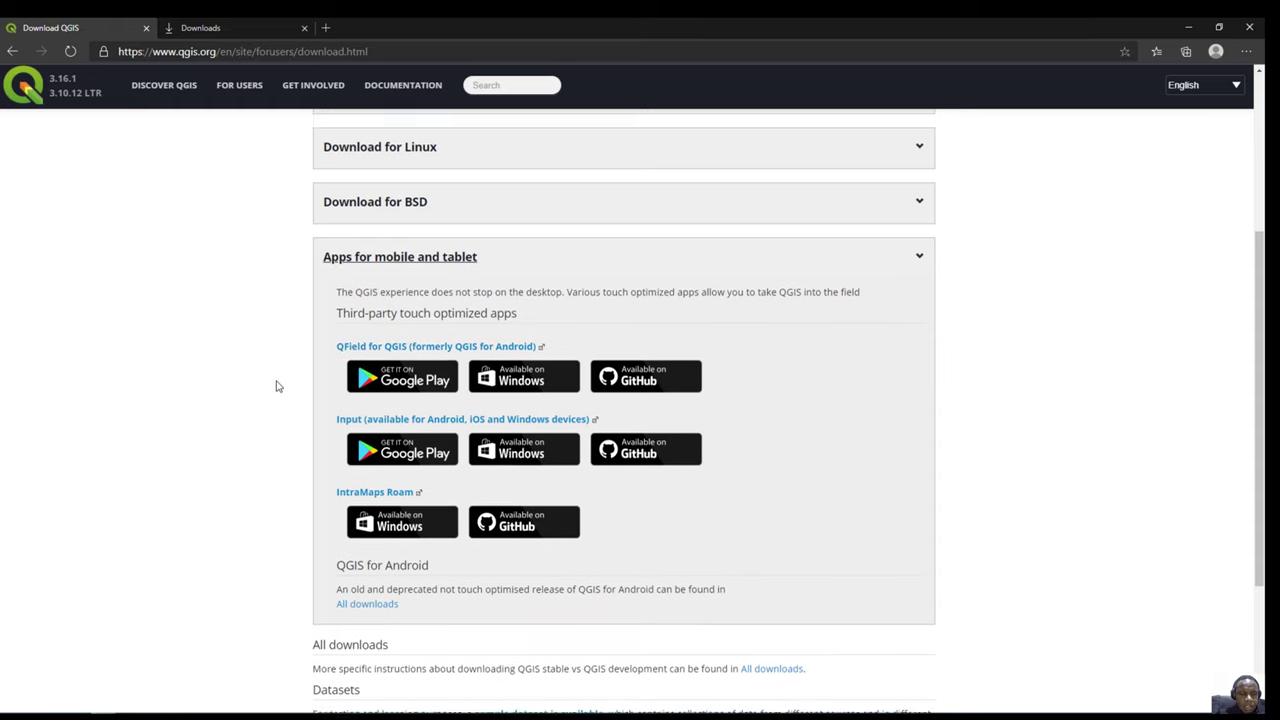
scroll(277, 384, down, 2)
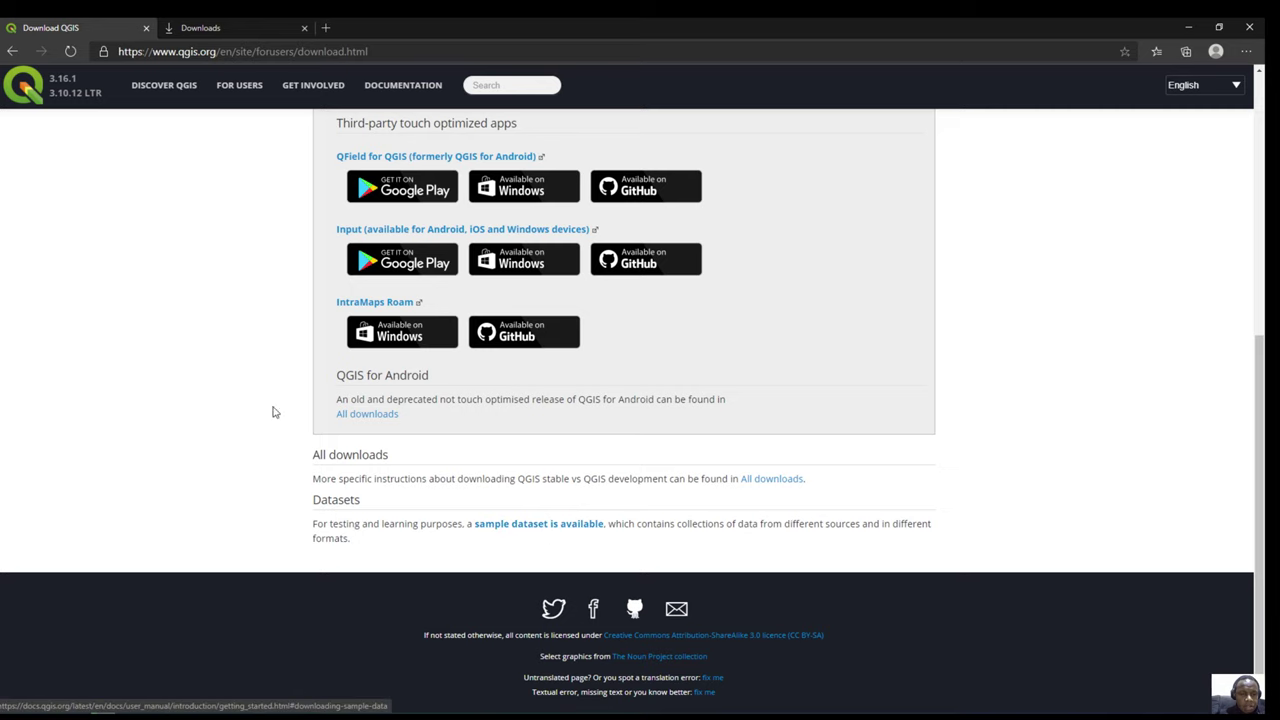
scroll(180, 377, up, 5)
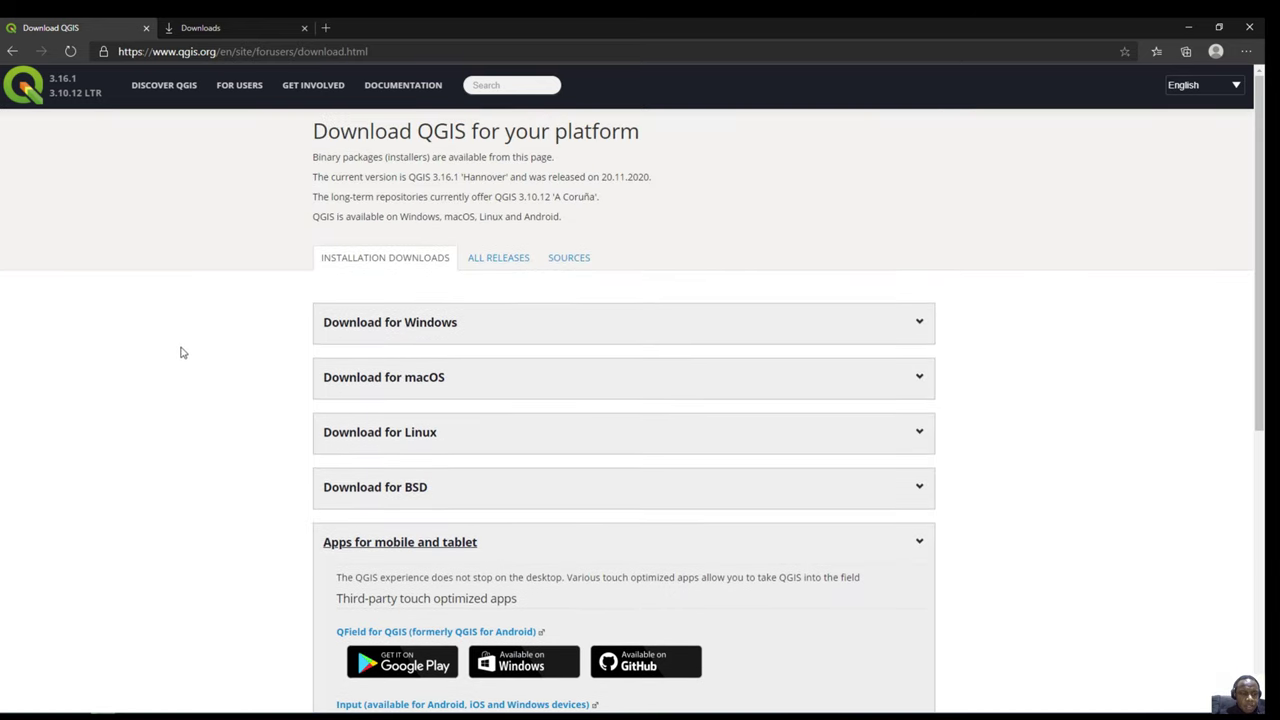
Go to the For Users page and open the Step 2 and Step 3 links in new tabs
click(231, 91)
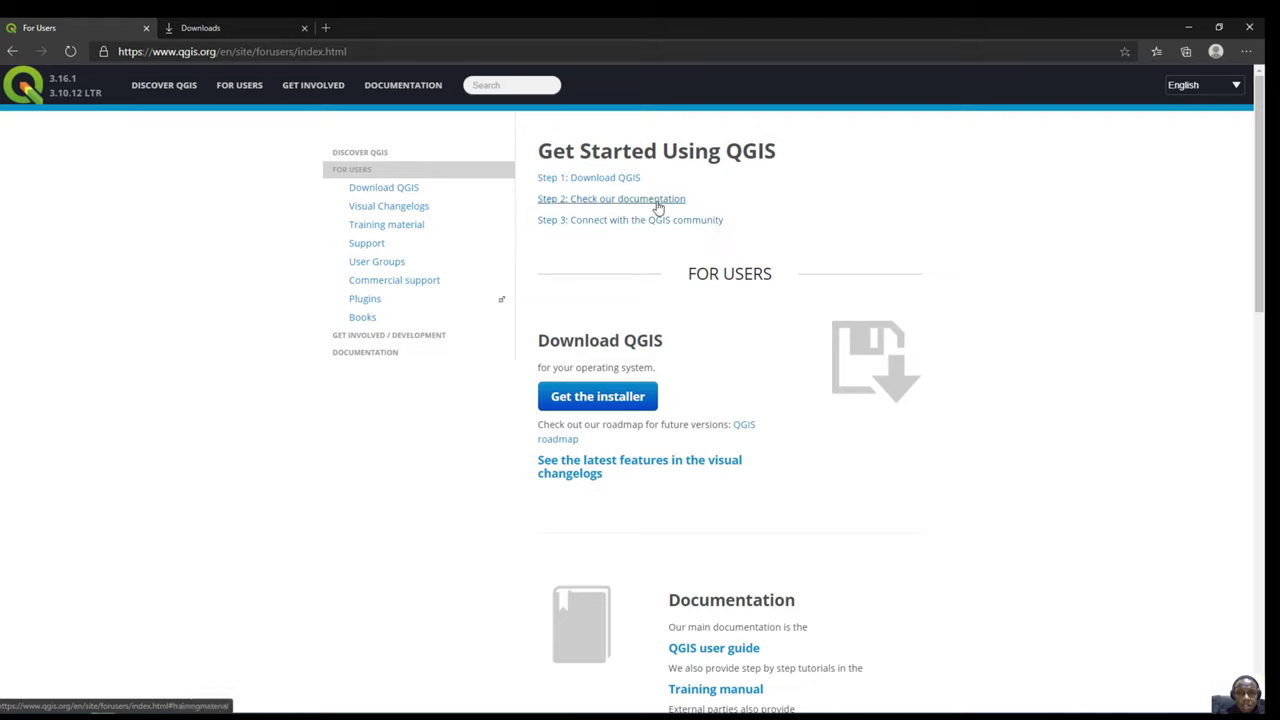
right_click(640, 201)
click(660, 212)
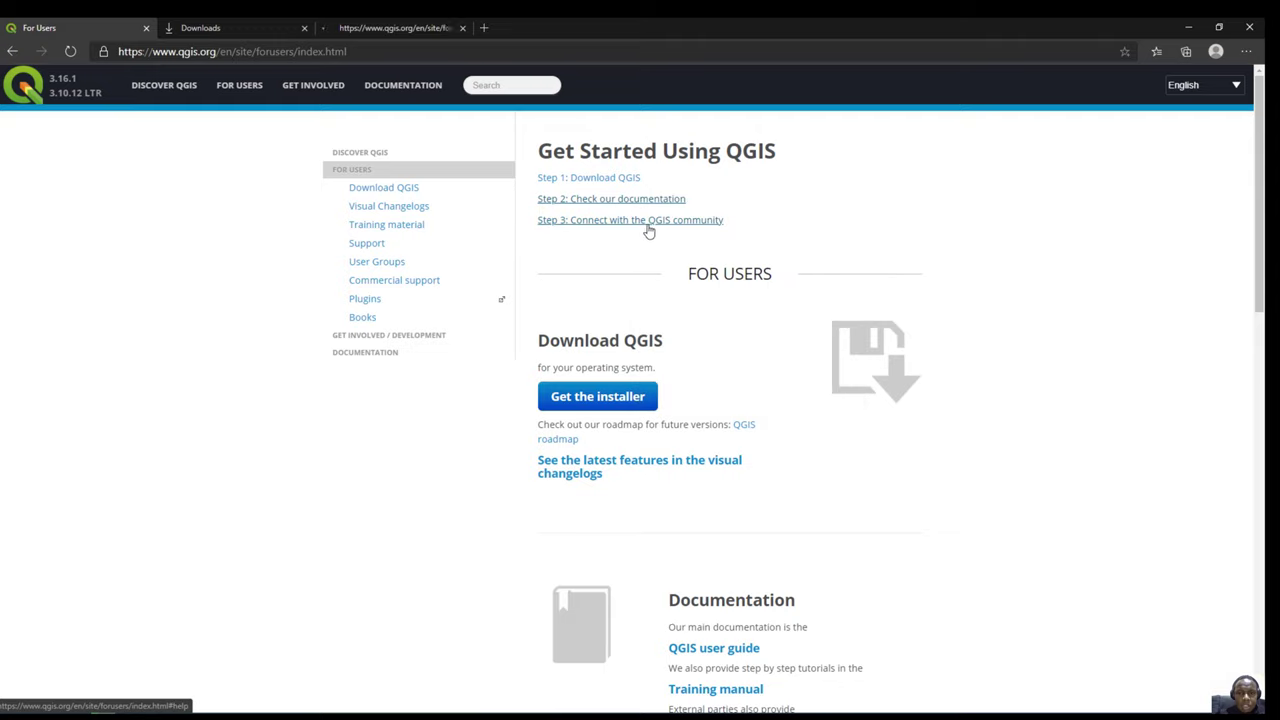
right_click(620, 222)
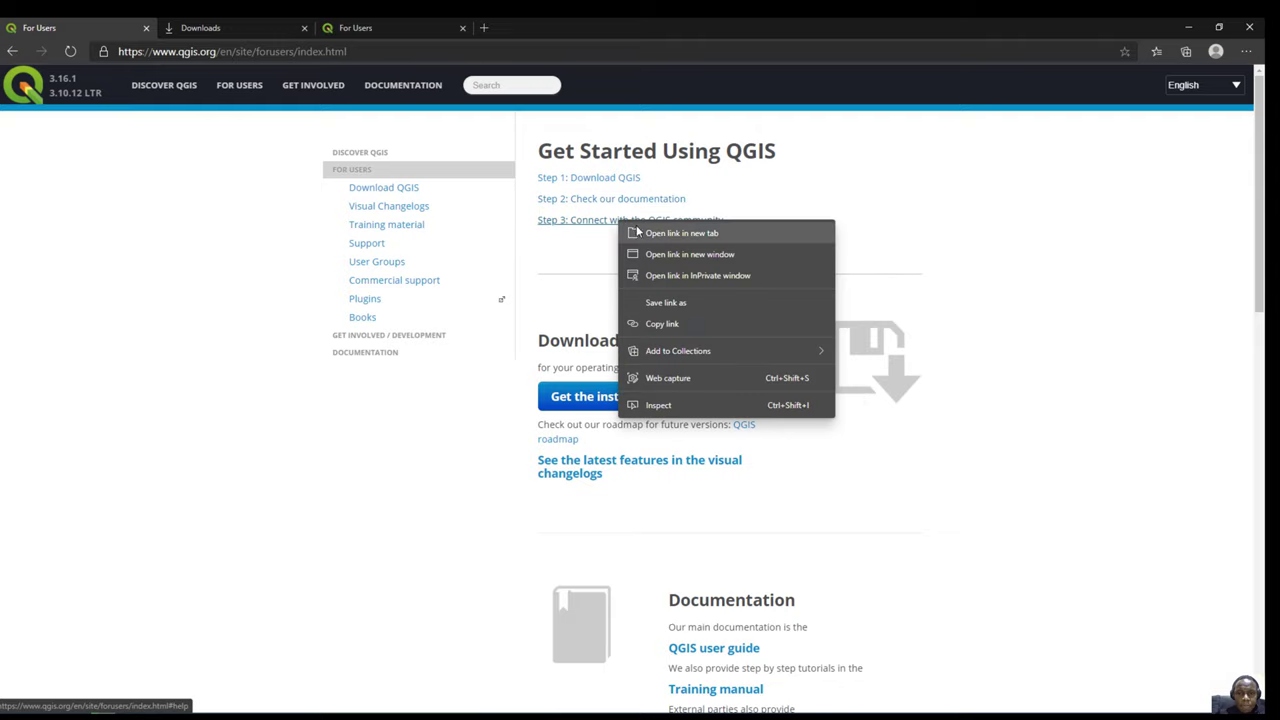
click(637, 232)
Look over the For Users page, then close the two extra For Users tabs
scroll(623, 214, down, 1)
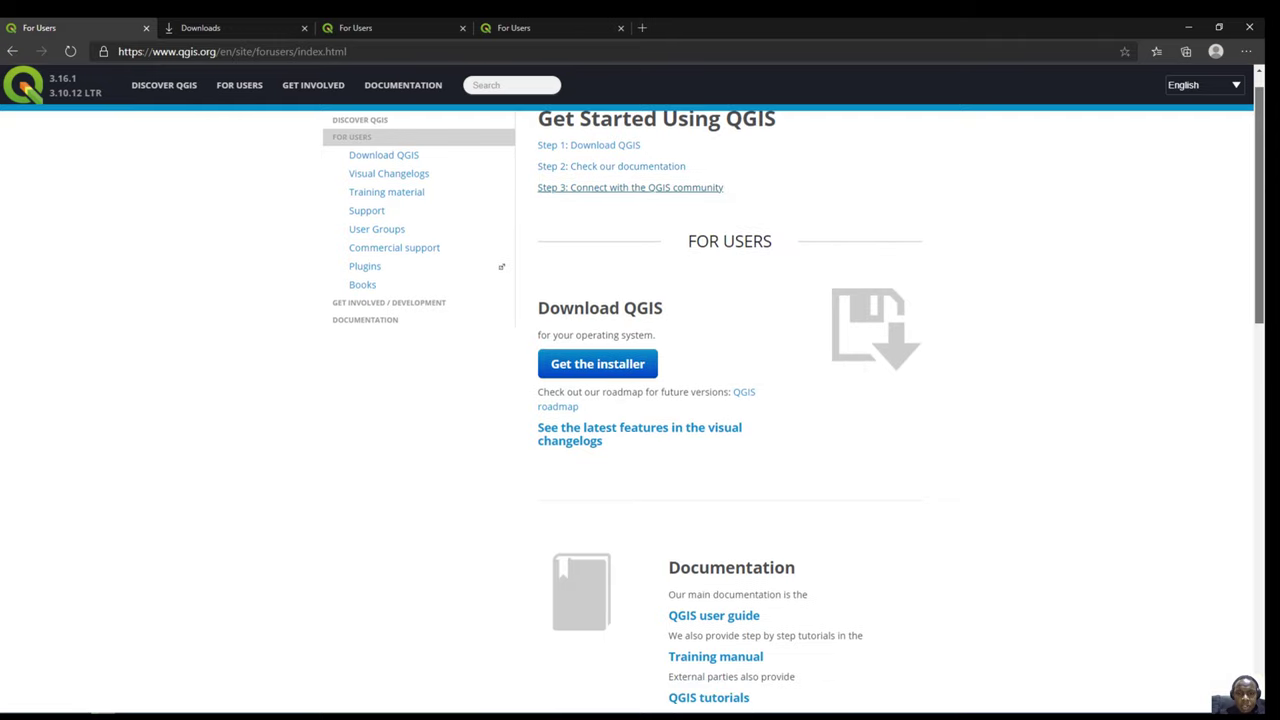
scroll(790, 400, down, 4)
scroll(790, 400, up, 4)
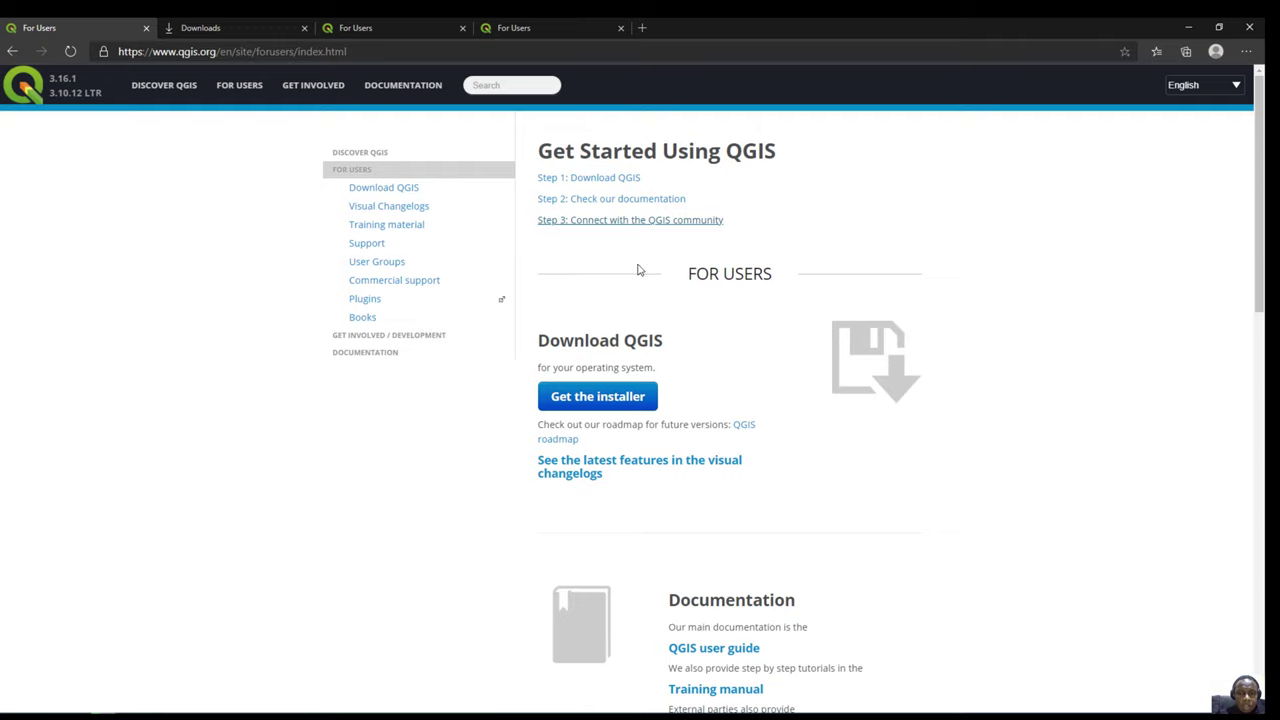
scroll(921, 314, down, 1)
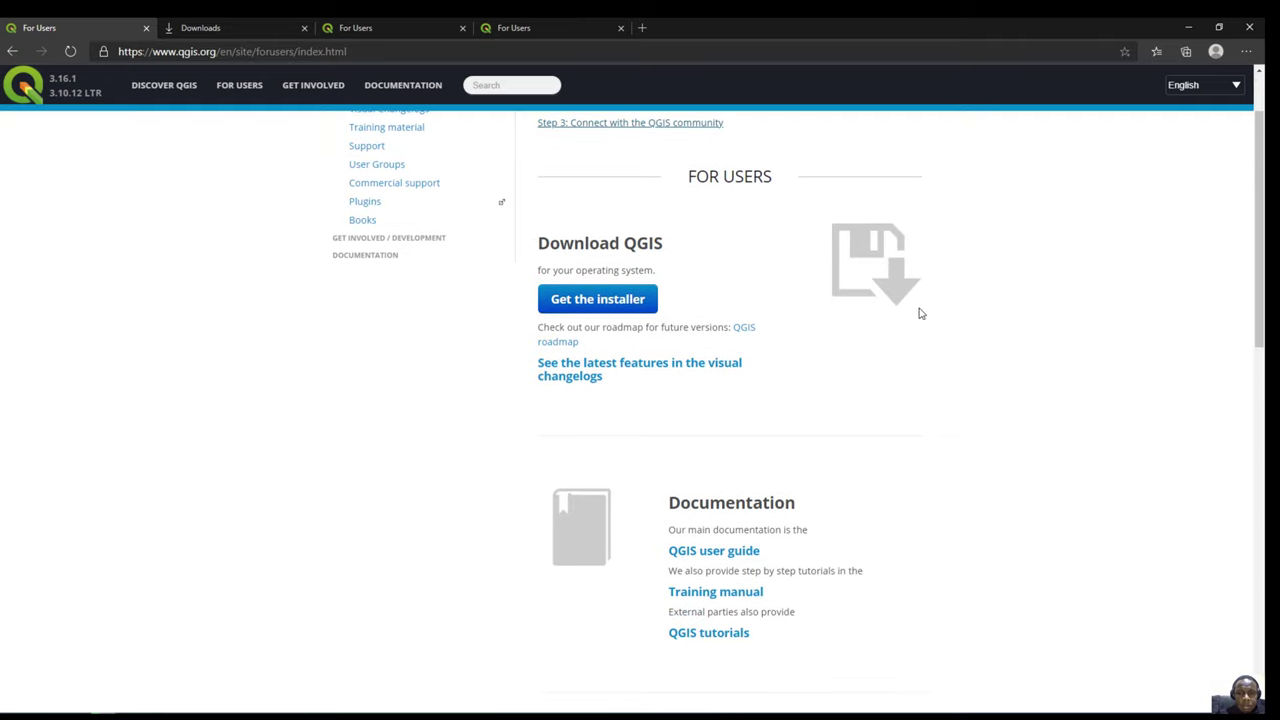
scroll(921, 314, down, 10)
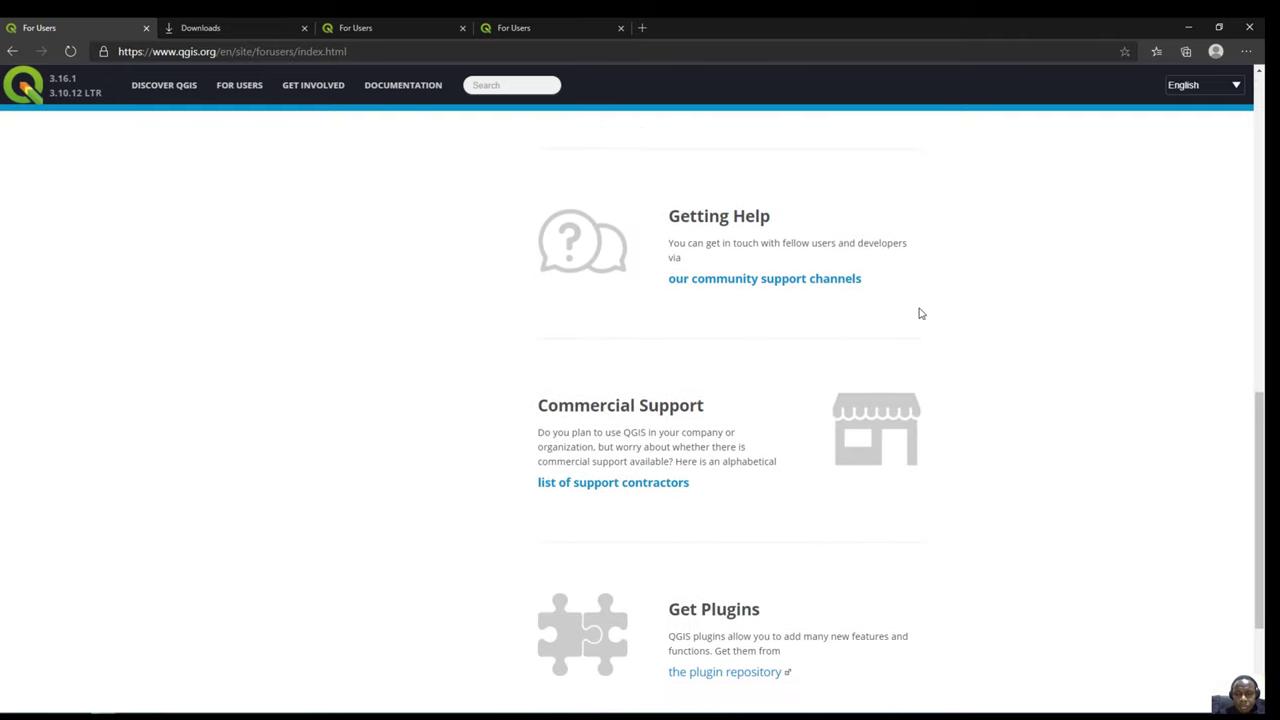
scroll(921, 314, up, 10)
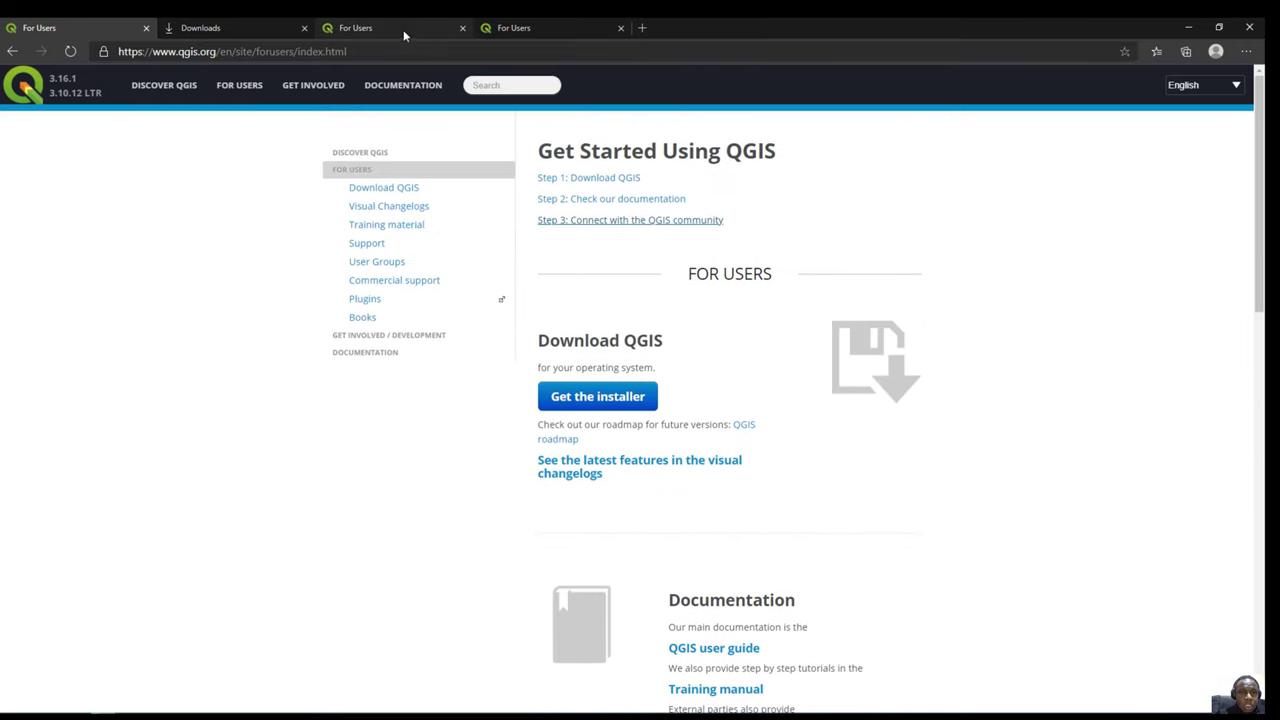
click(620, 28)
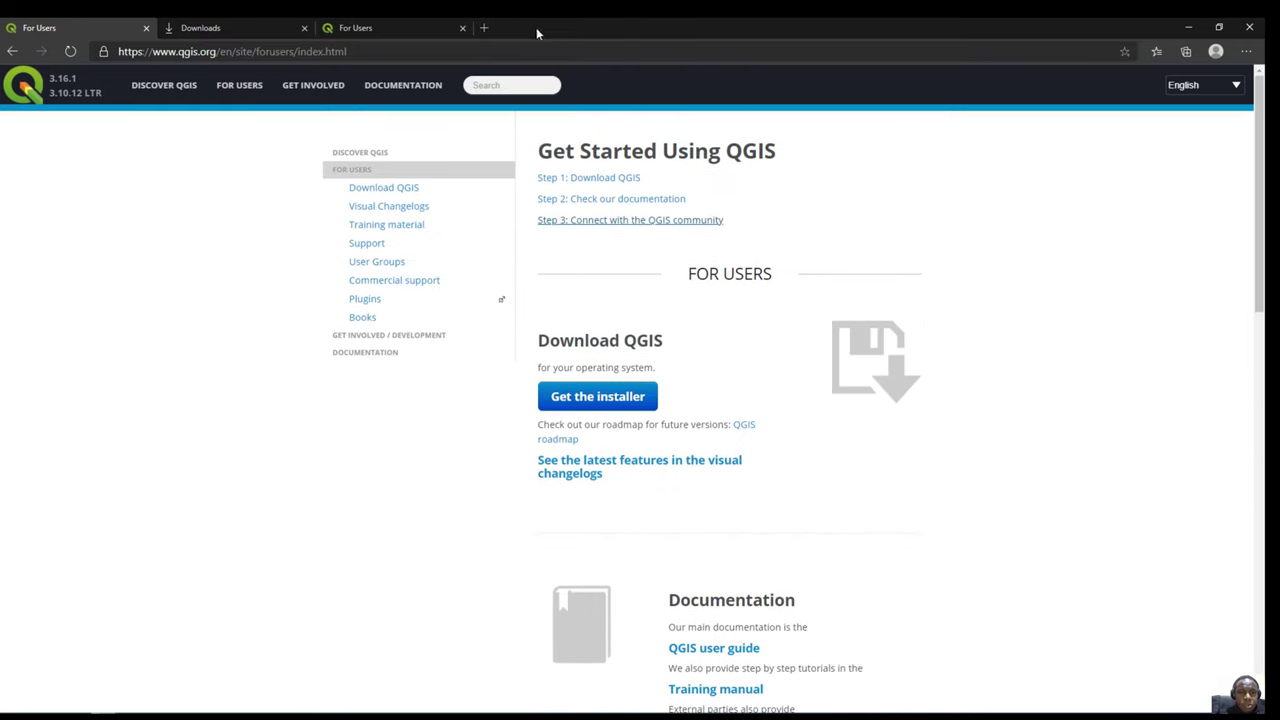
click(462, 28)
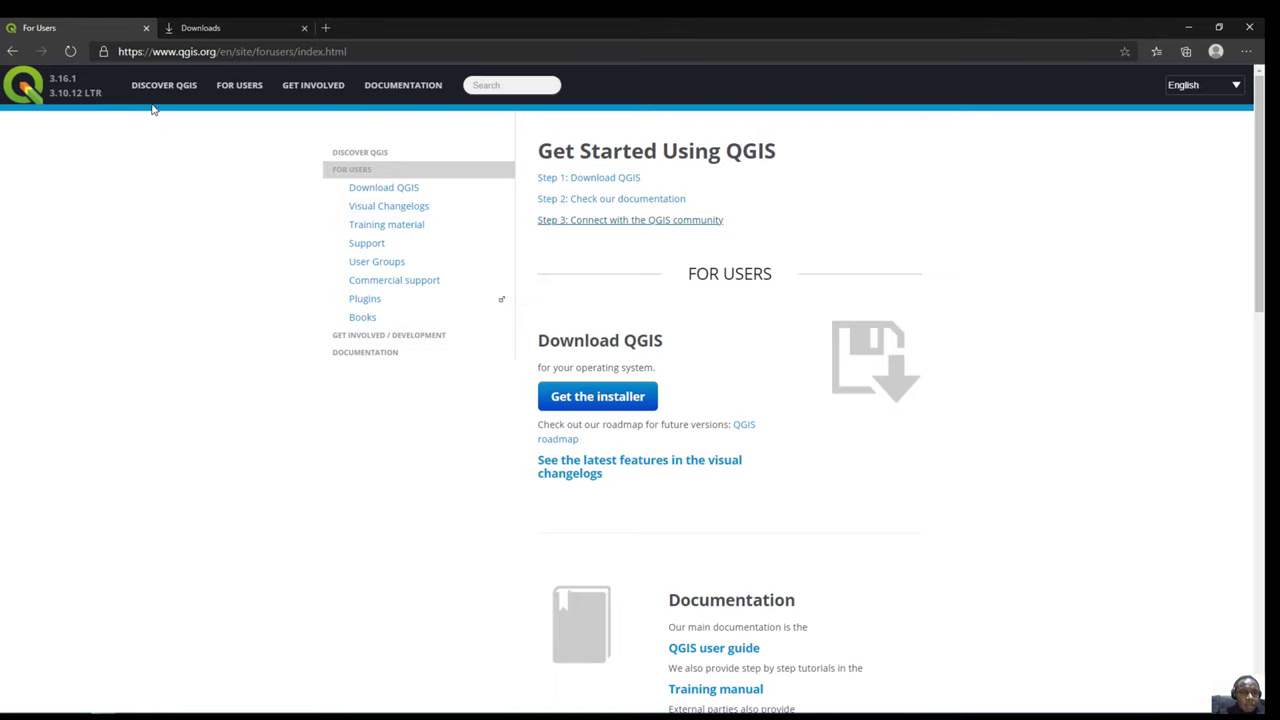
click(316, 92)
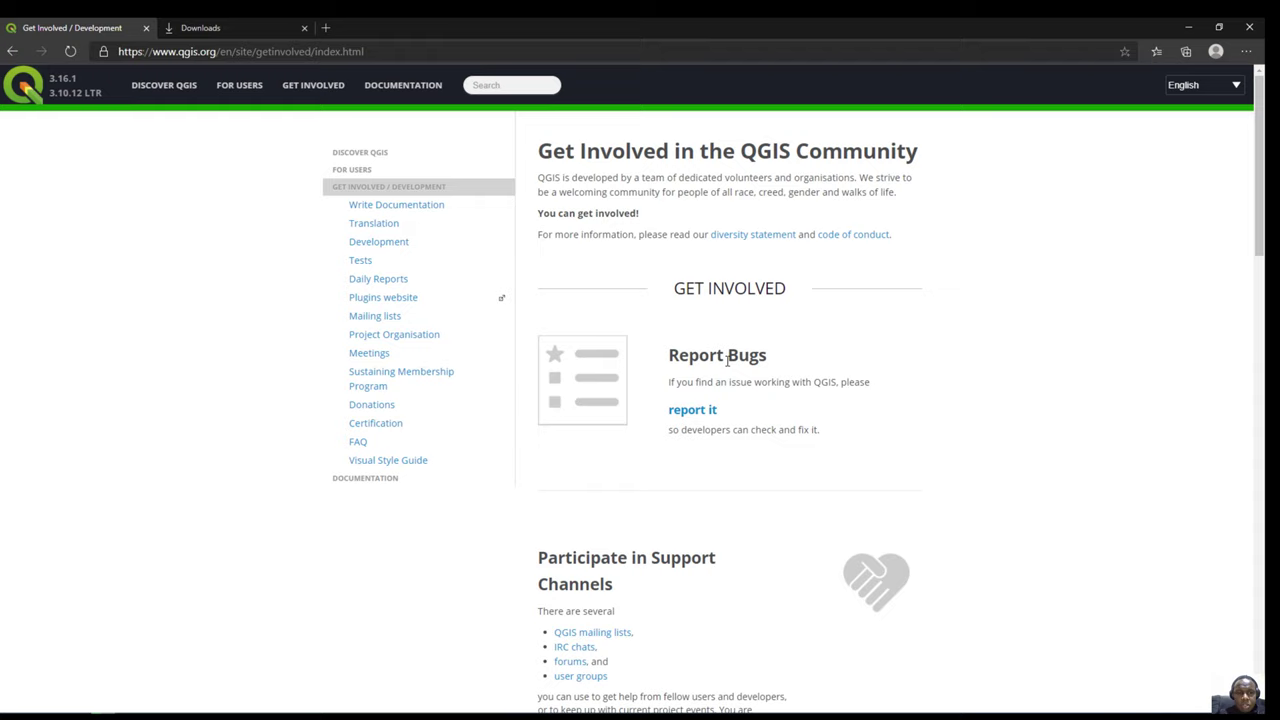
drag(669, 358, 768, 358)
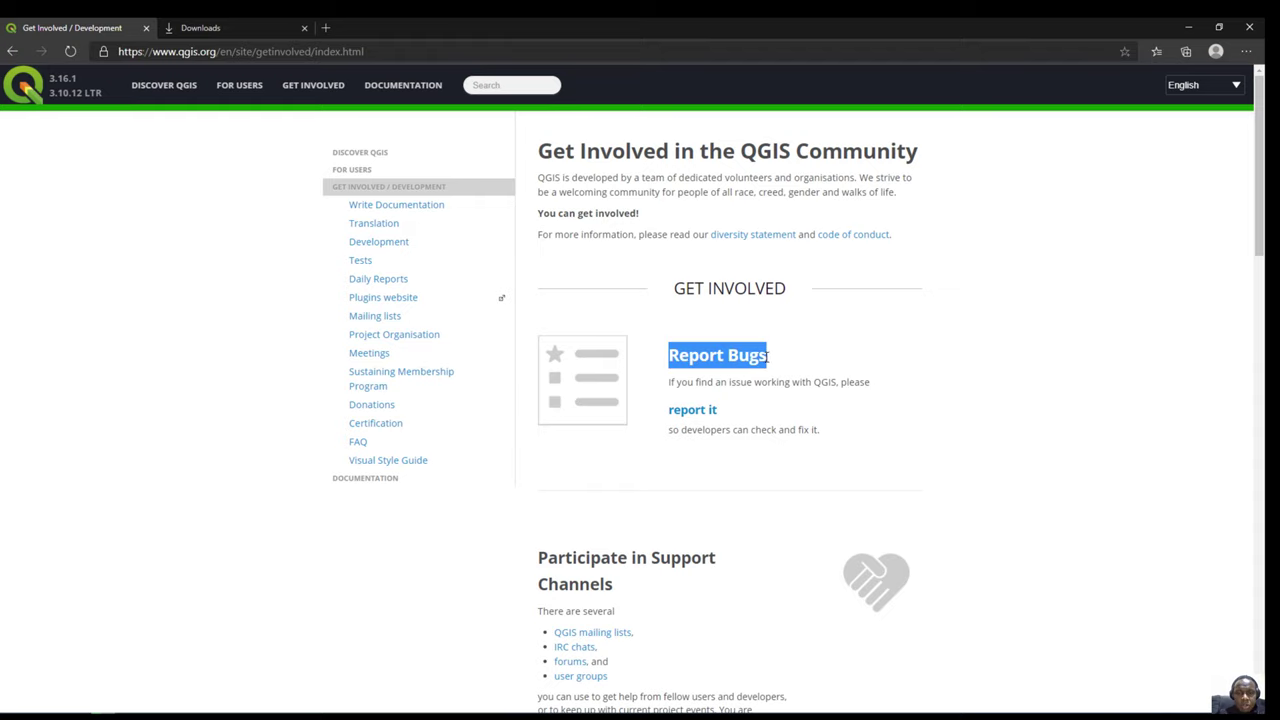
click(994, 377)
scroll(998, 380, down, 1)
scroll(998, 380, down, 2)
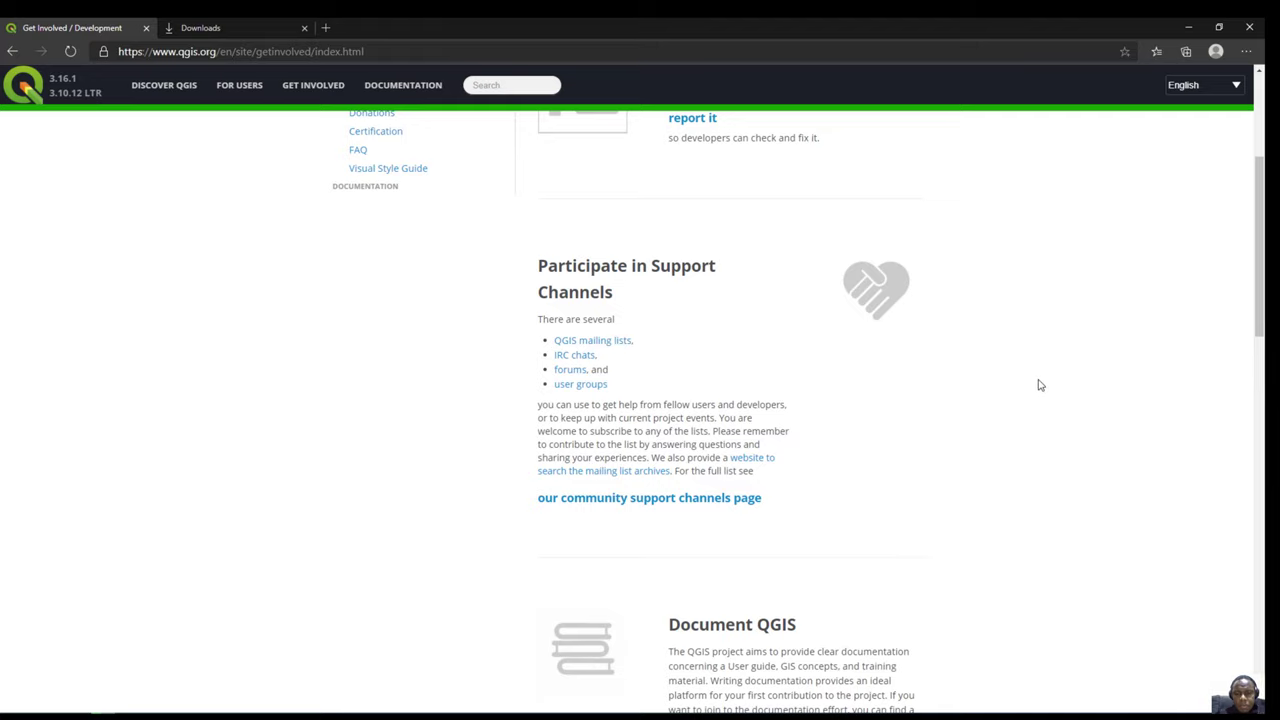
scroll(1040, 385, down, 1)
scroll(1040, 385, down, 3)
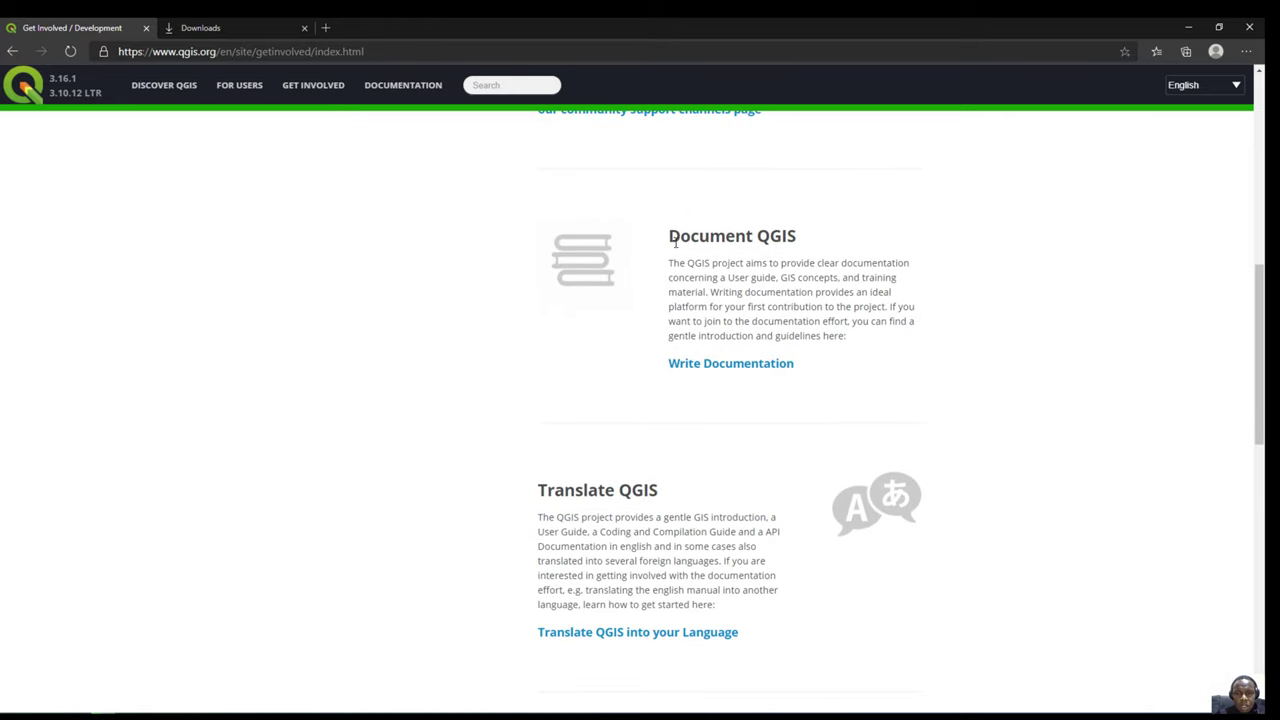
drag(670, 236, 762, 240)
click(820, 250)
scroll(937, 371, down, 2)
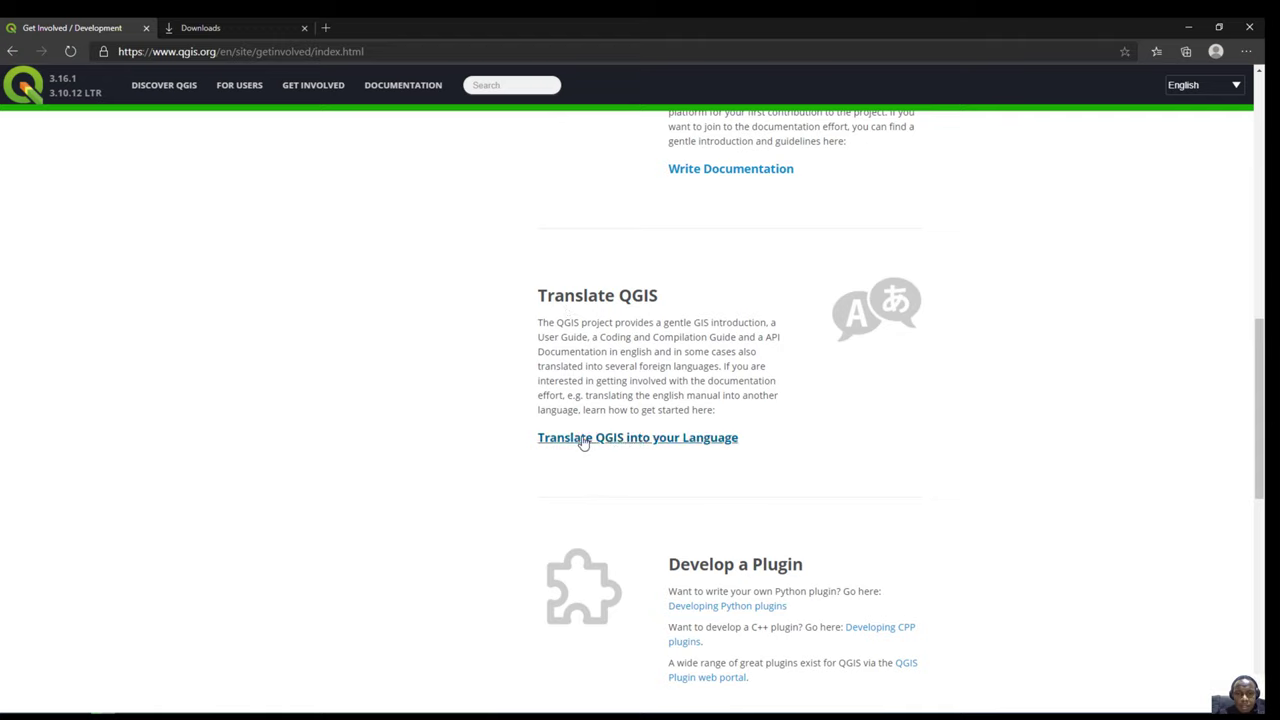
drag(536, 295, 613, 296)
click(998, 375)
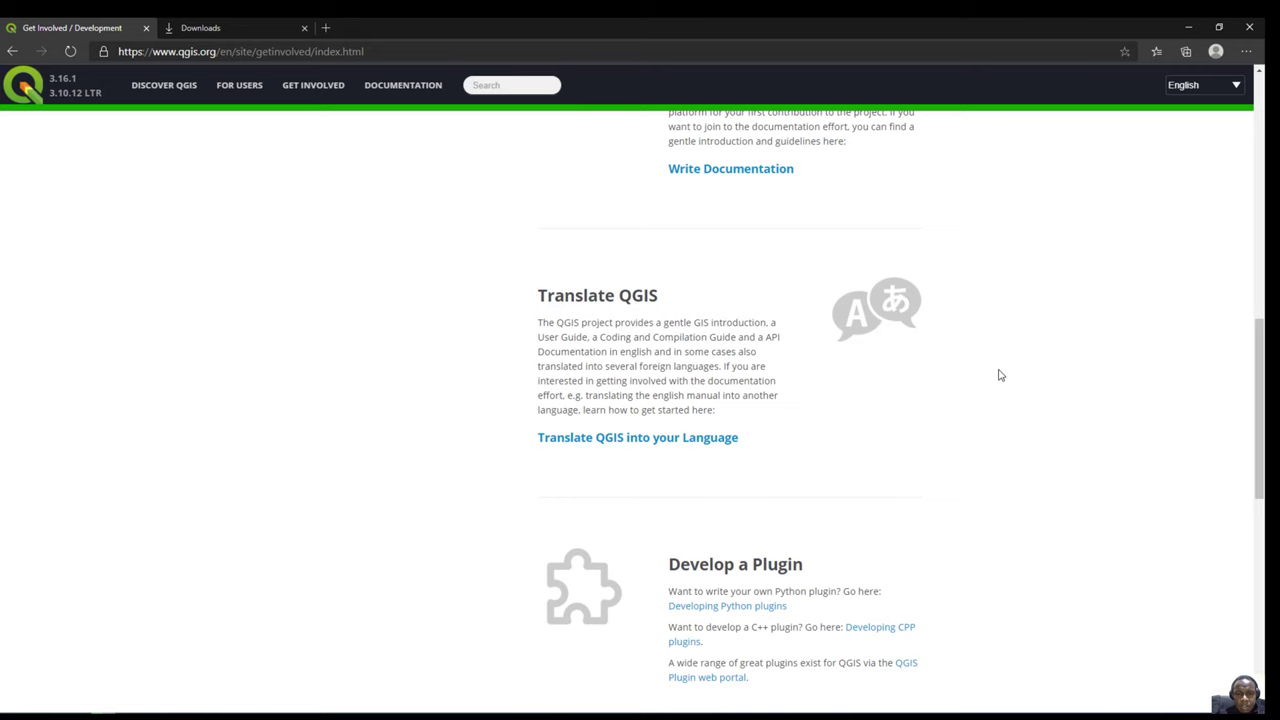
scroll(1149, 391, down, 2)
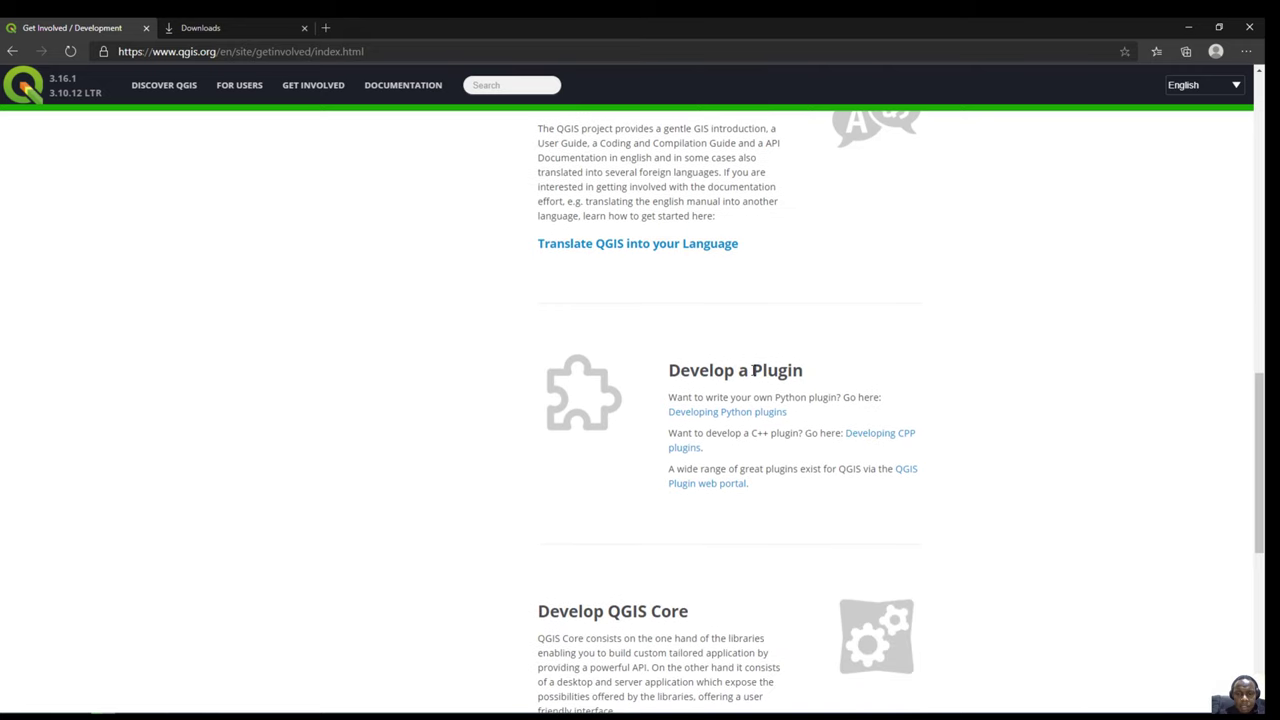
drag(752, 370, 802, 371)
click(768, 369)
click(995, 376)
scroll(1083, 380, down, 3)
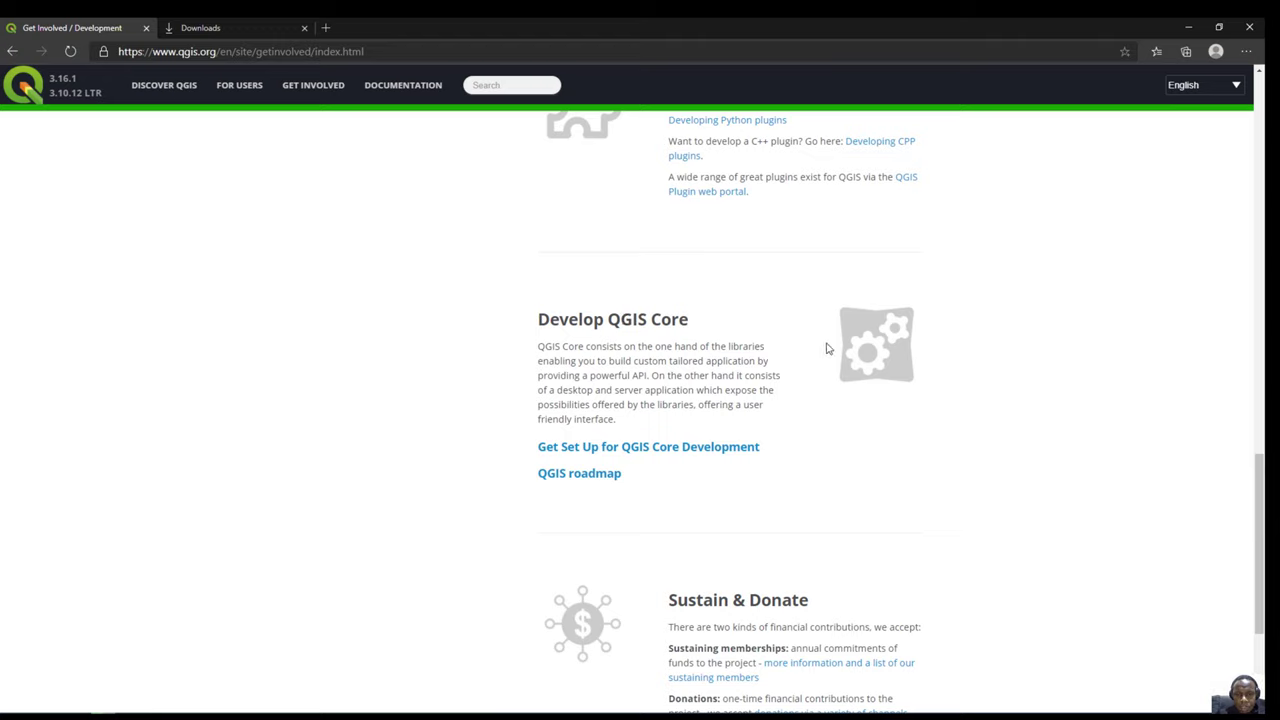
scroll(900, 352, down, 1)
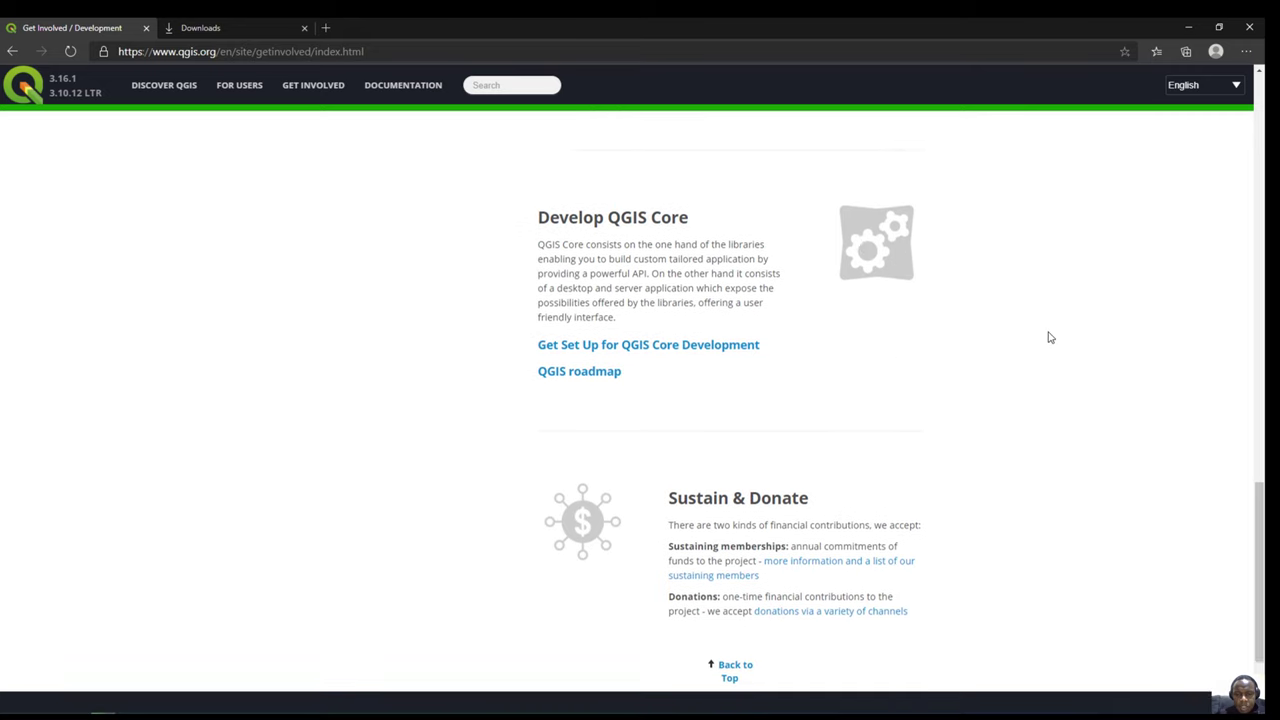
scroll(1050, 338, down, 1)
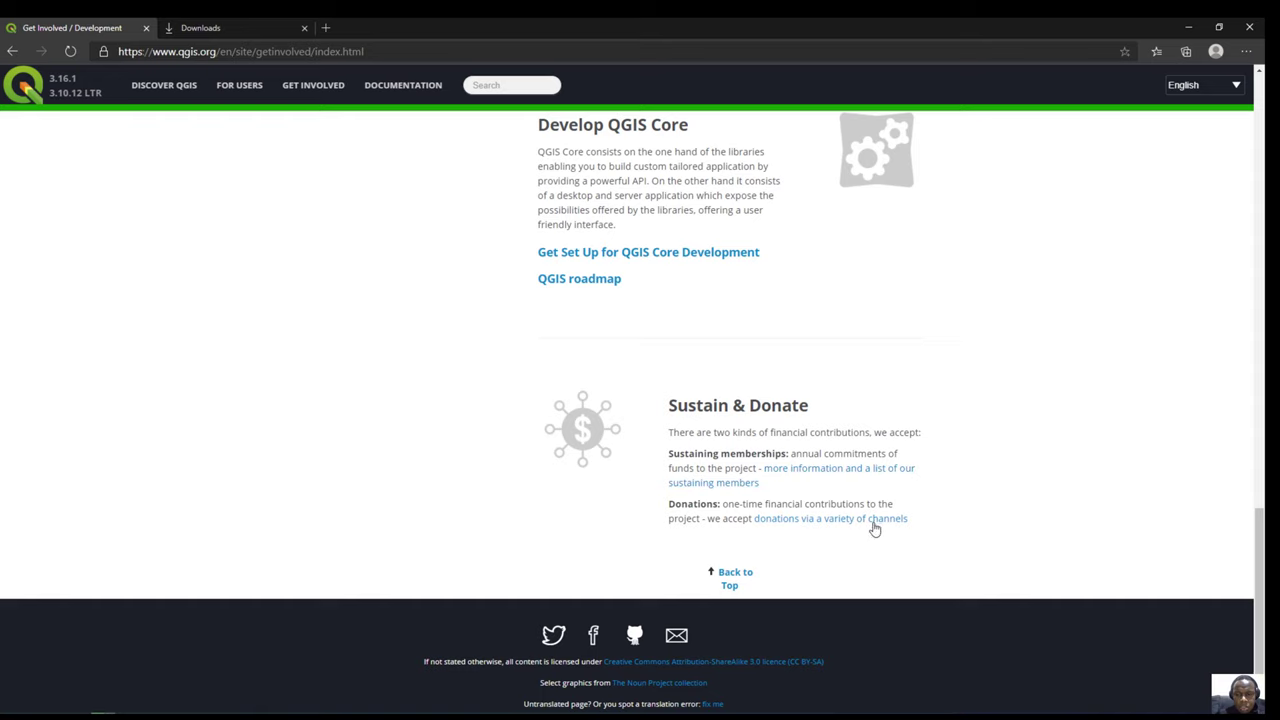
click(810, 520)
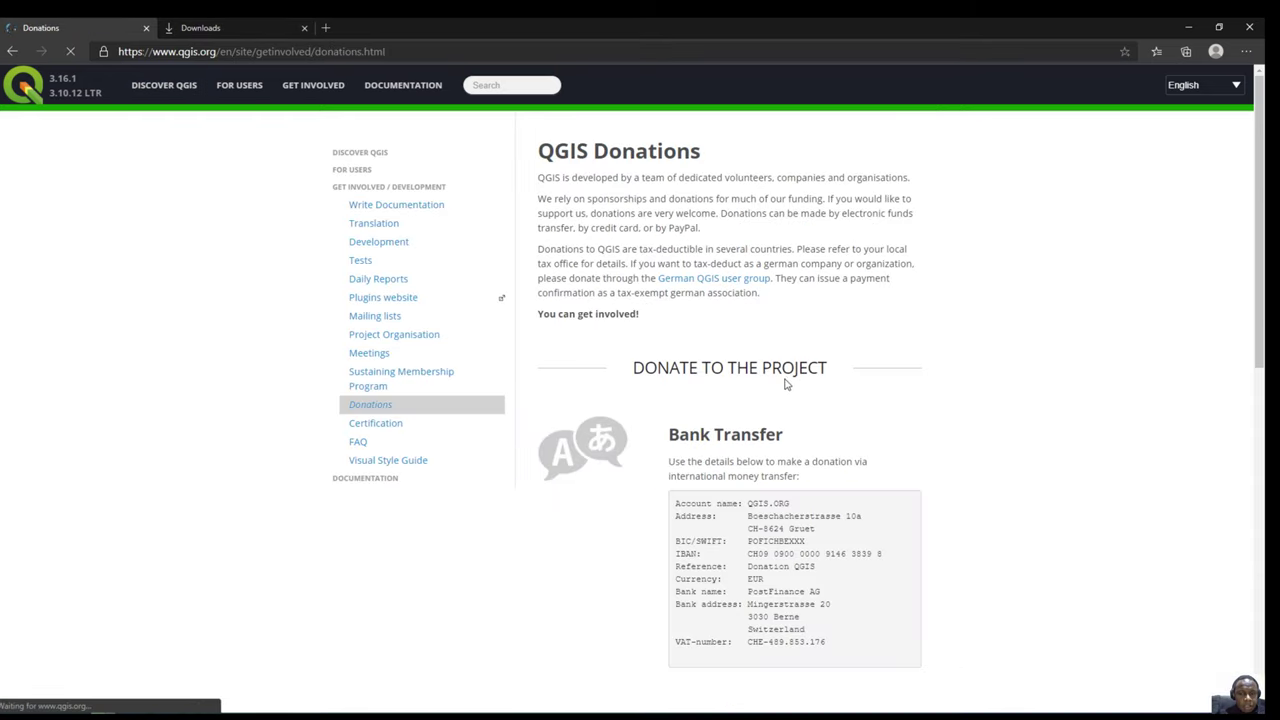
scroll(952, 386, down, 1)
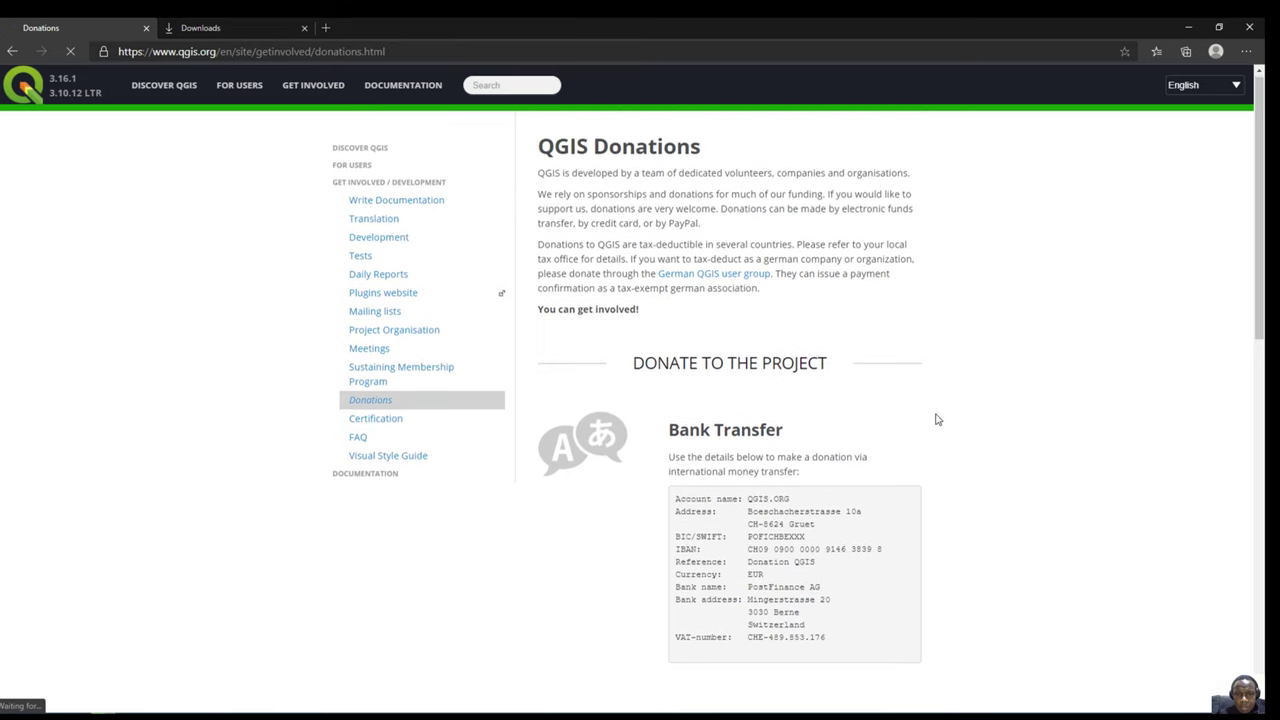
scroll(950, 418, down, 2)
scroll(954, 415, down, 2)
scroll(1020, 397, down, 4)
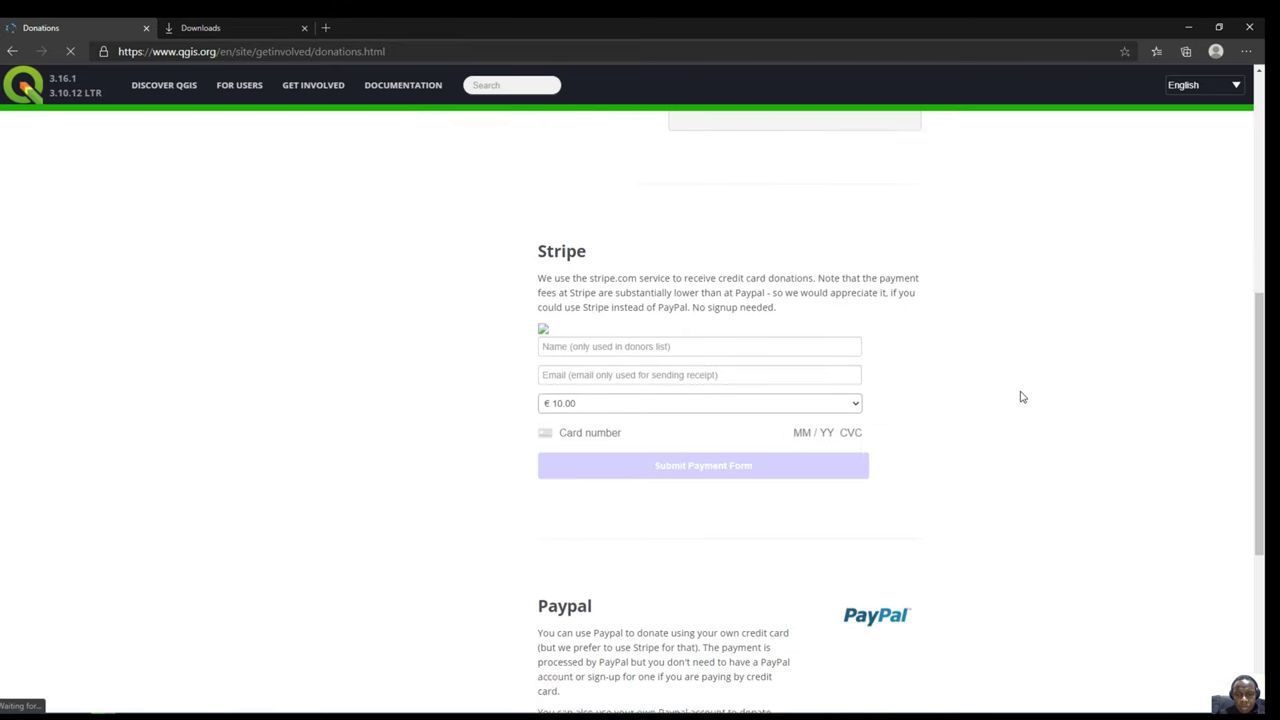
scroll(1000, 396, down, 1)
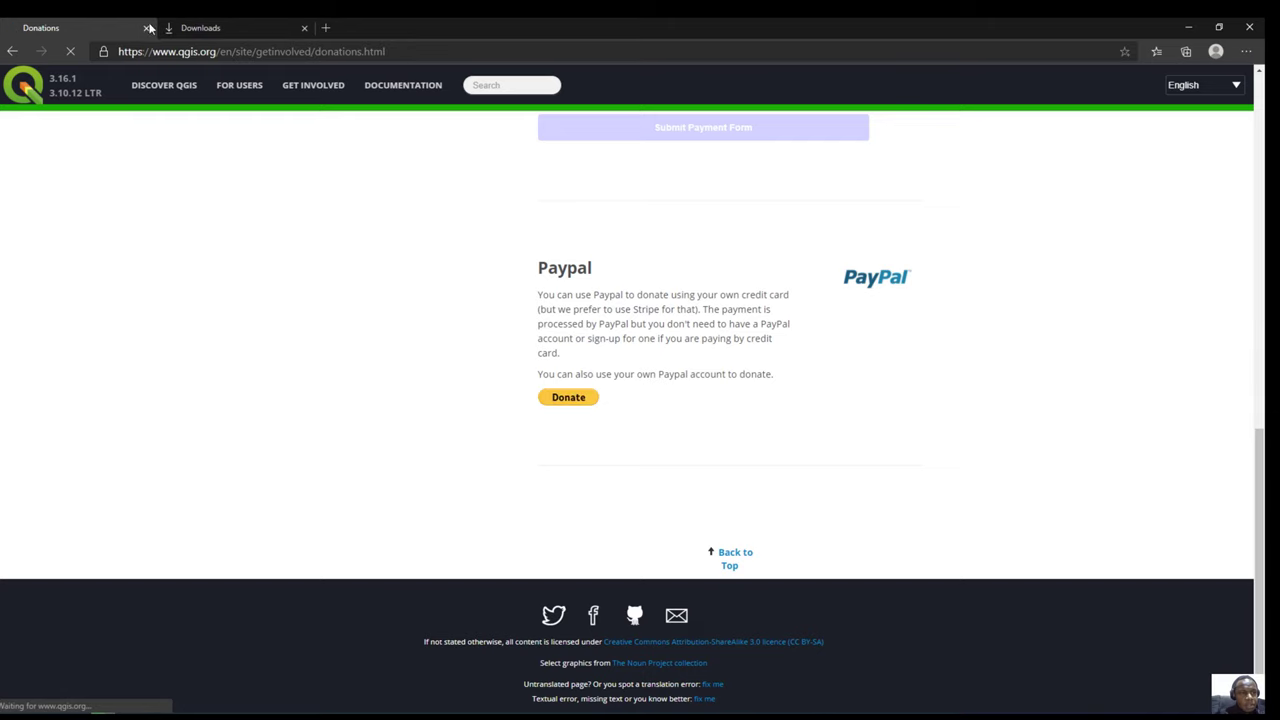
scroll(386, 306, up, 10)
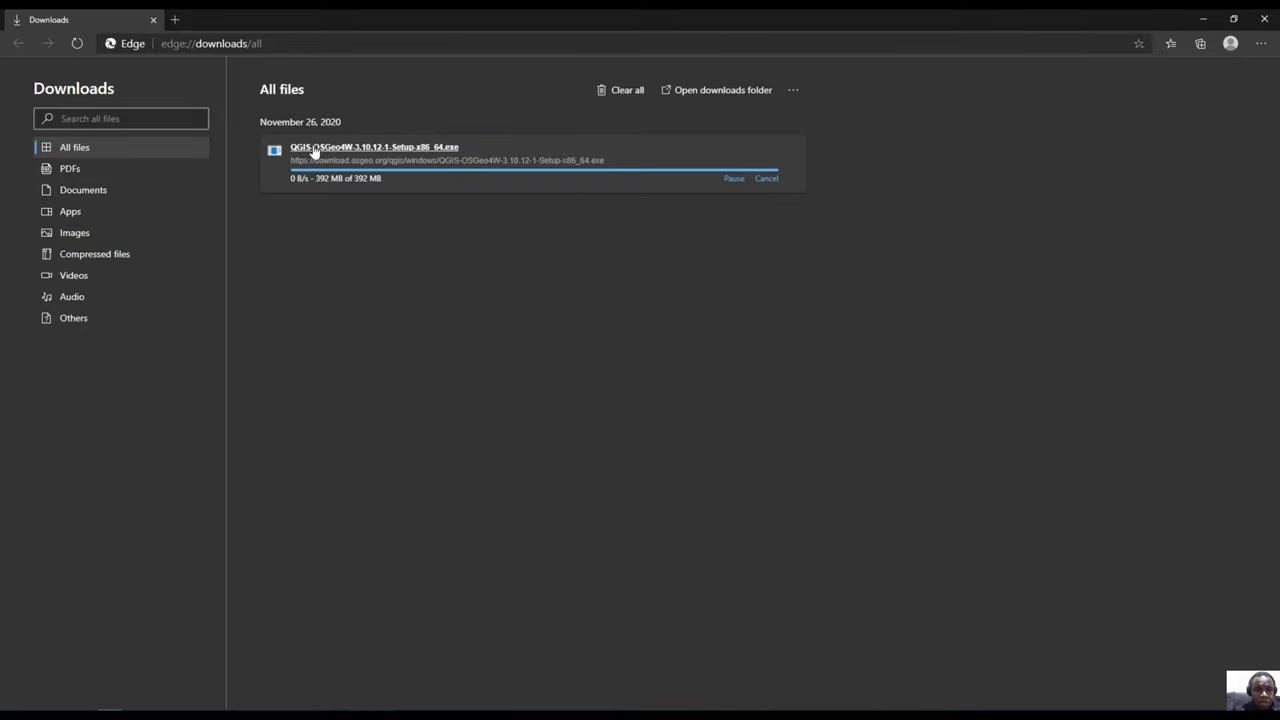
Launch QGIS-OSGeo4W-3.10.12-1-Setup-x86_64.exe from Downloads and minimize Edge to reveal the setup wizard
click(433, 150)
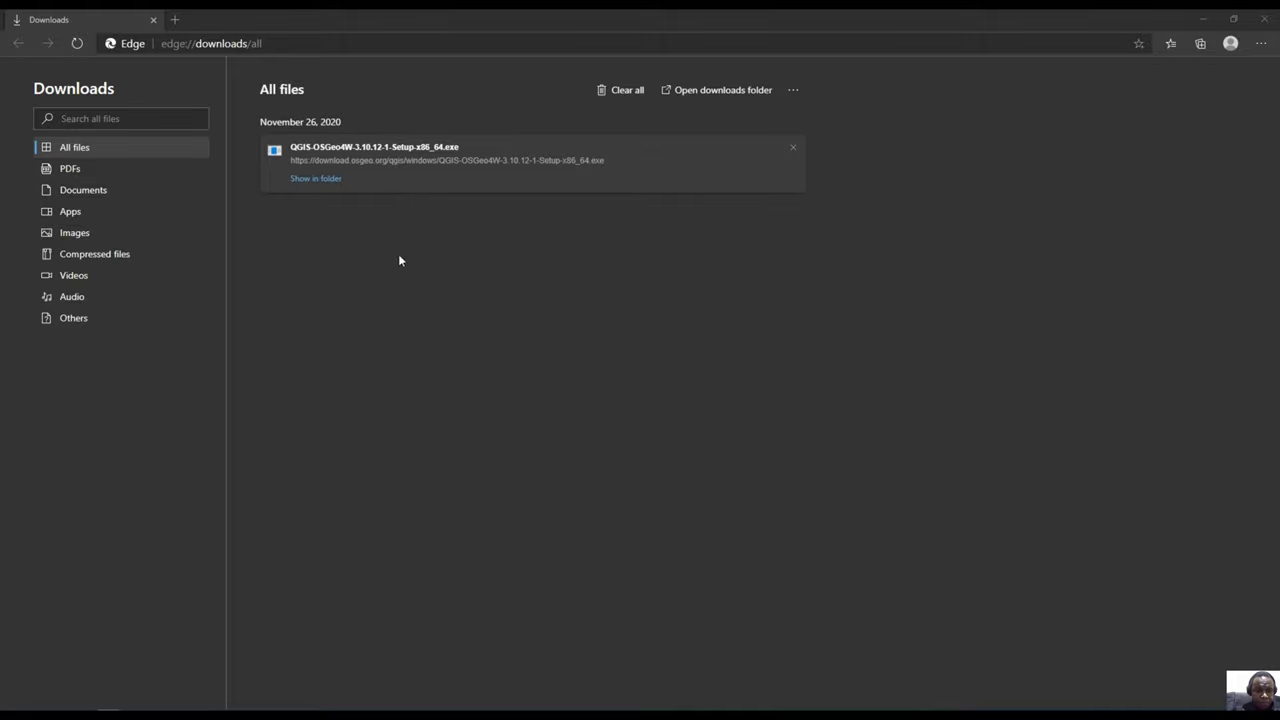
click(383, 157)
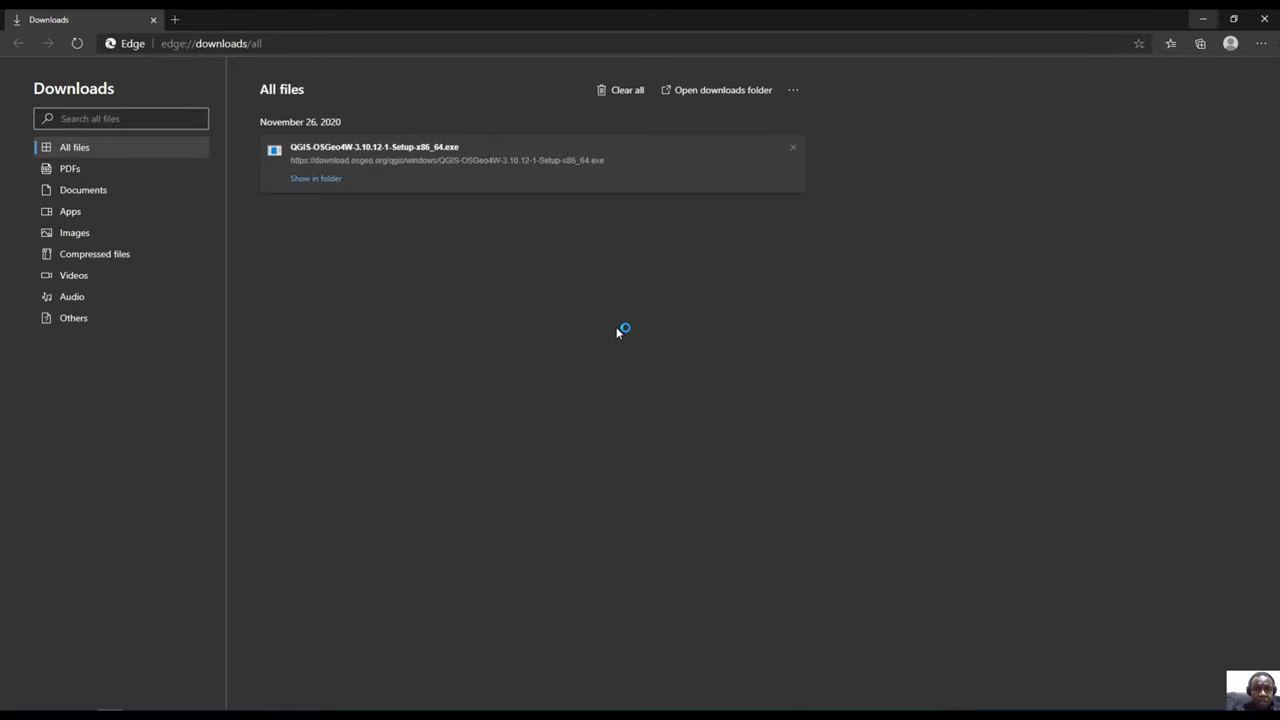
click(1196, 22)
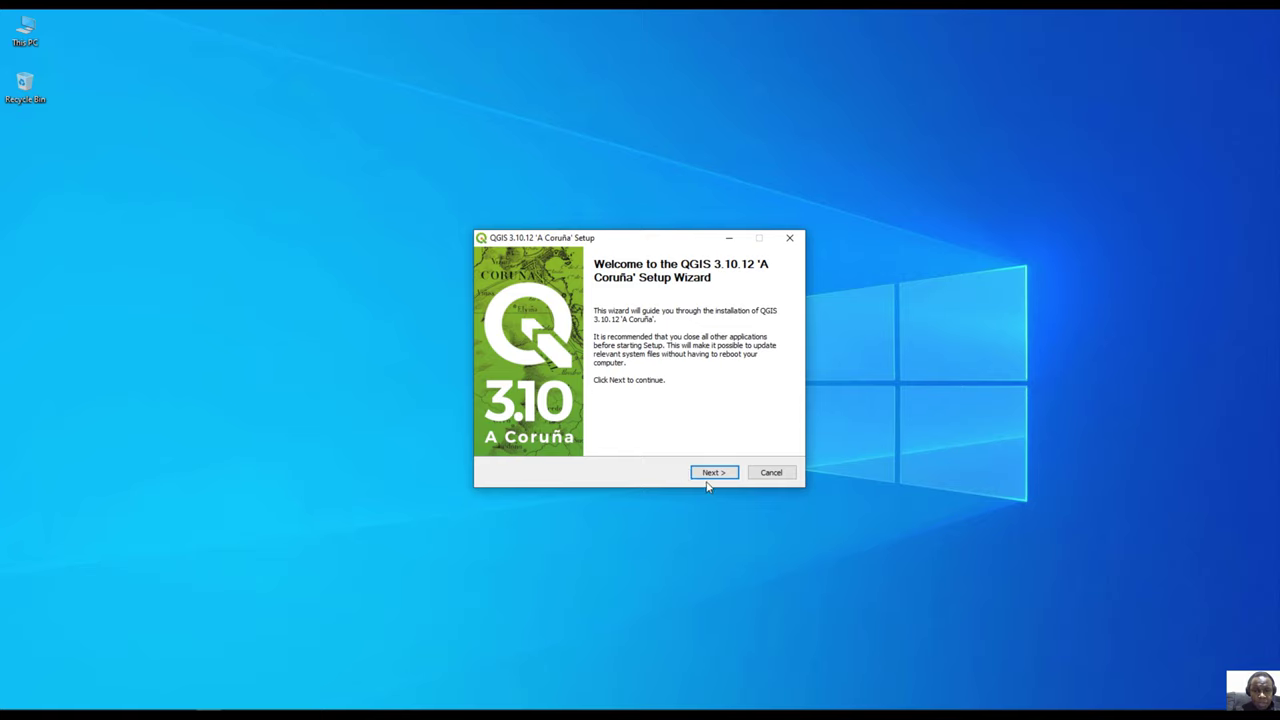
Accept the licence, keep C:\Program Files\QGIS 3.10 and only the QGIS component, install, and show details
click(712, 474)
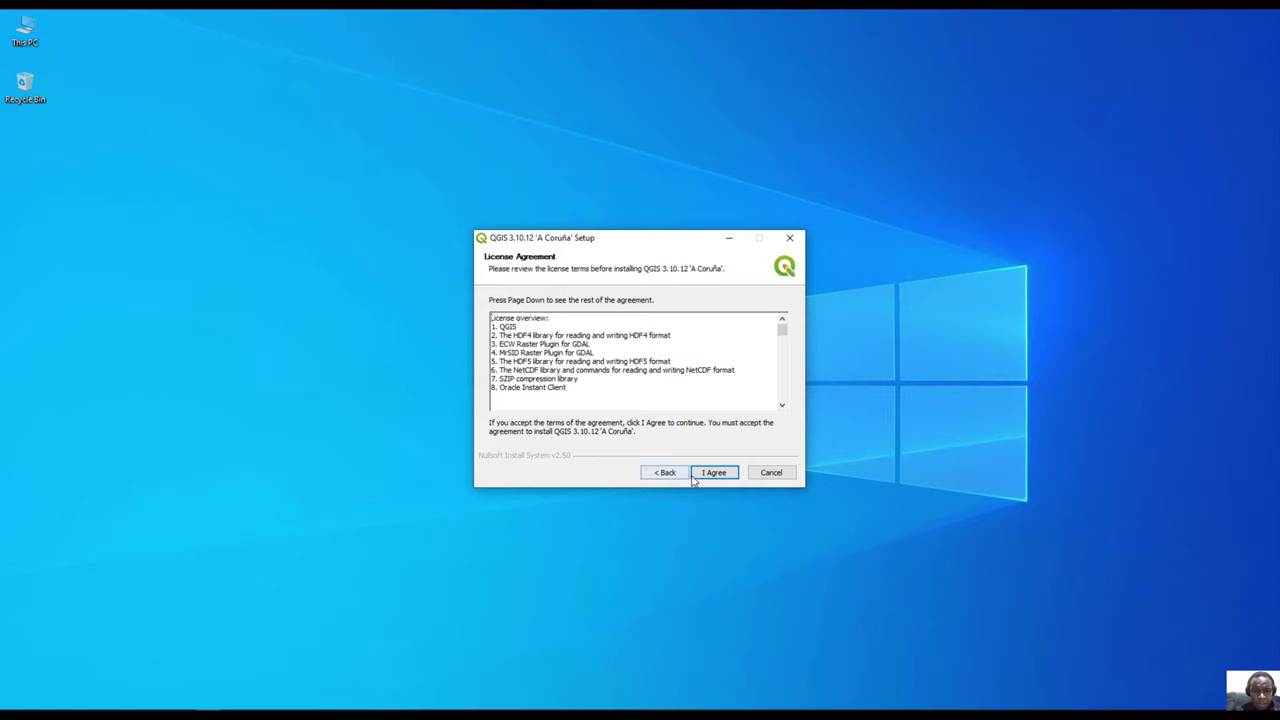
mouse_move(781, 331)
mouse_down()
mouse_move(781, 407)
mouse_move(777, 331)
mouse_up()
click(713, 472)
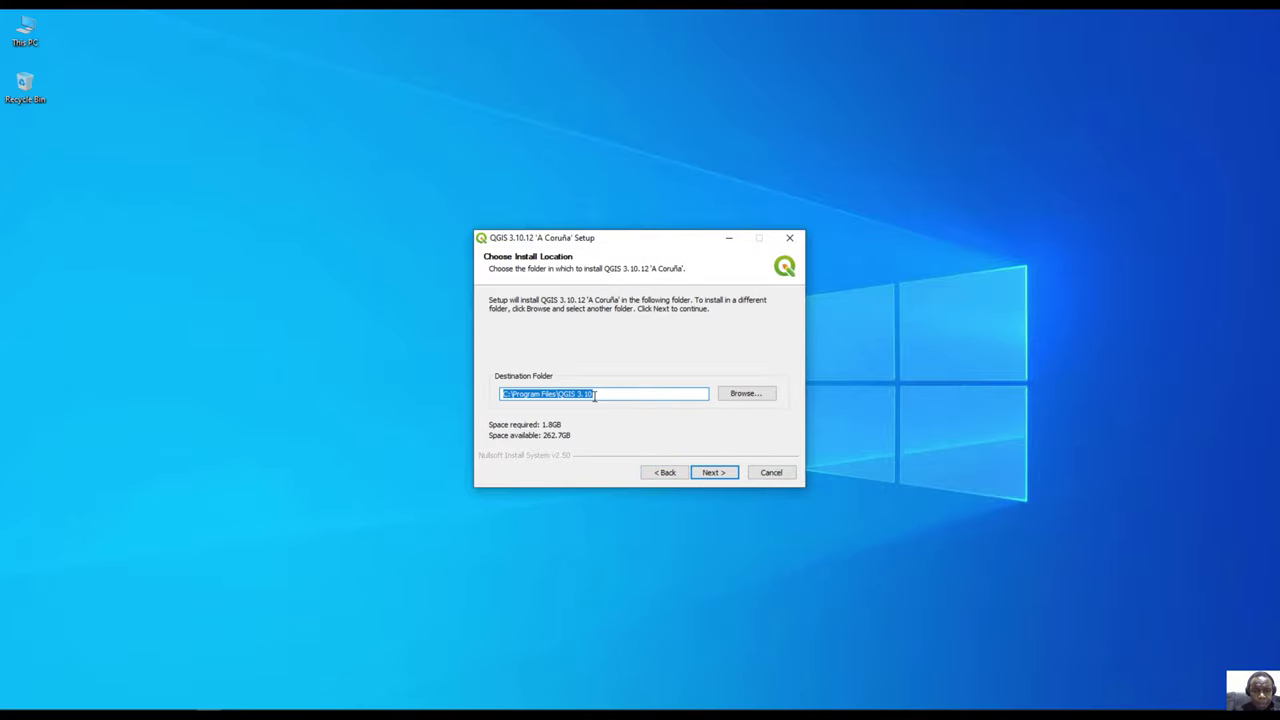
click(595, 395)
click(709, 474)
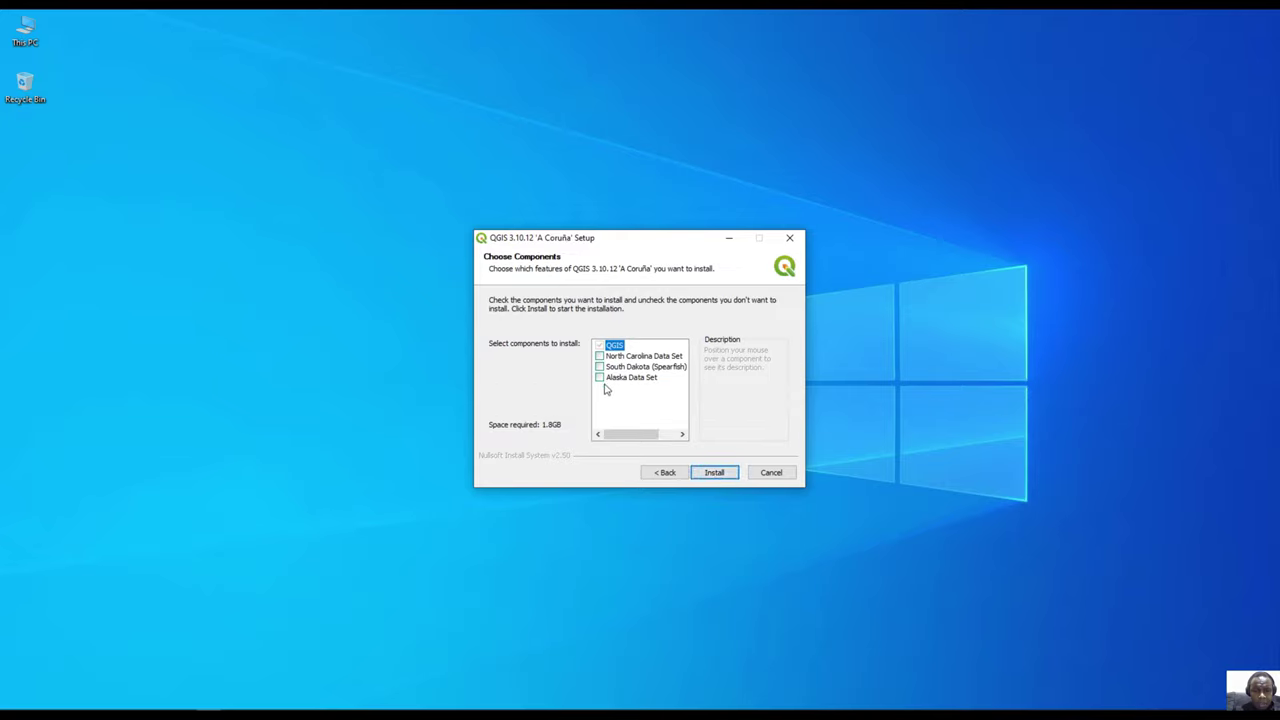
click(705, 472)
click(531, 338)
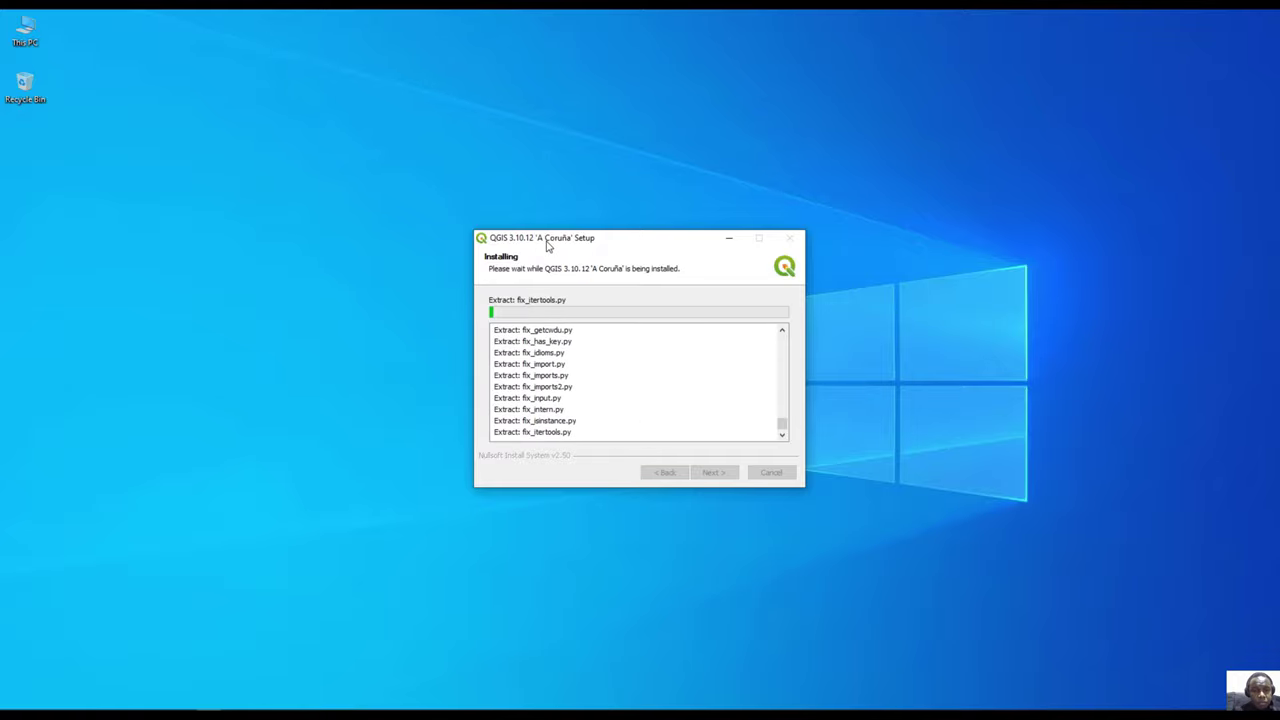
Move the setup window up and to the left while the installer extracts files
drag(538, 243, 512, 207)
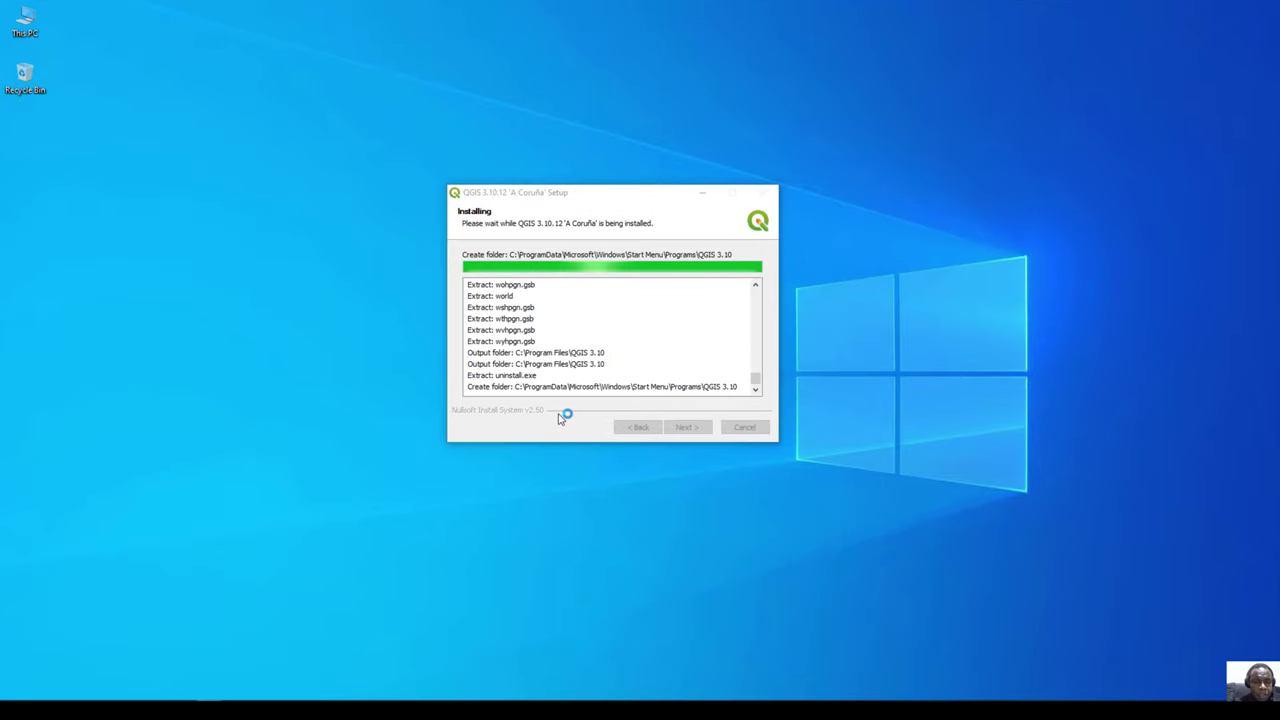
Wait for the QGIS 3.10.12 installation to reach the Completing the Setup Wizard page
click(495, 392)
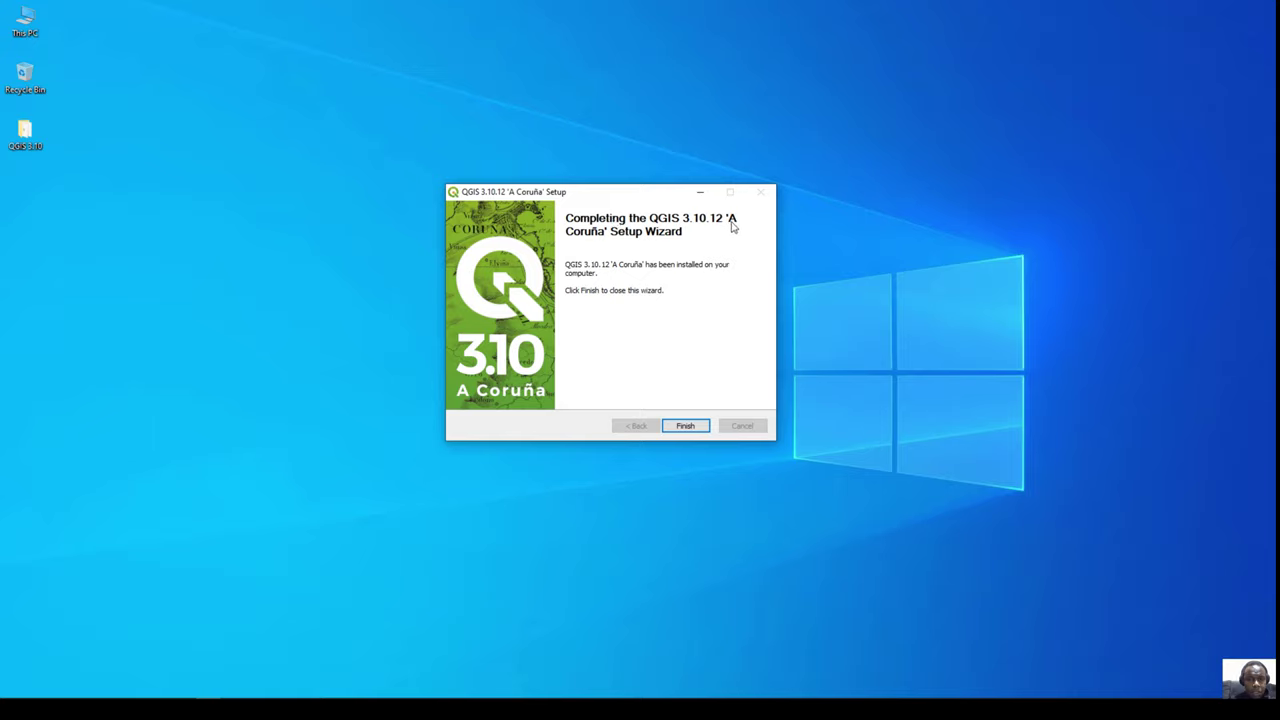
Finish the setup wizard, open the QGIS 3.10 shortcuts folder and launch QGIS Desktop 3.10.12
click(686, 426)
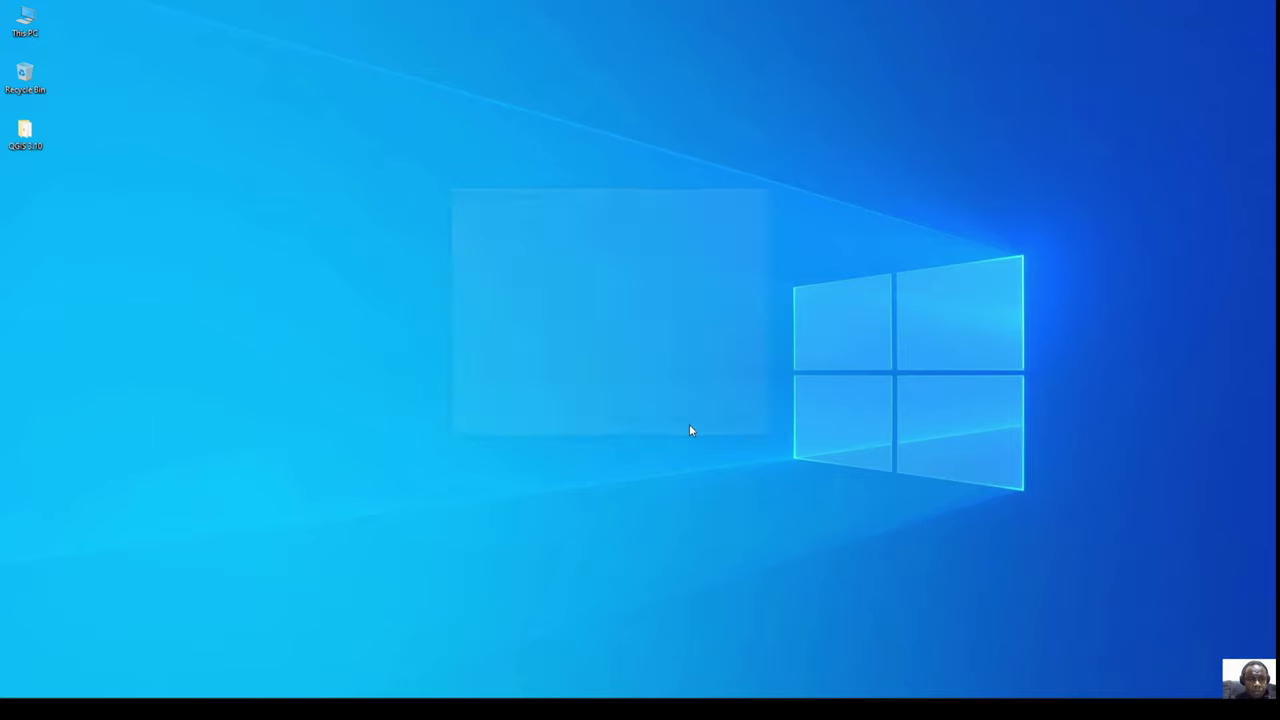
double_click(26, 134)
drag(321, 7, 420, 128)
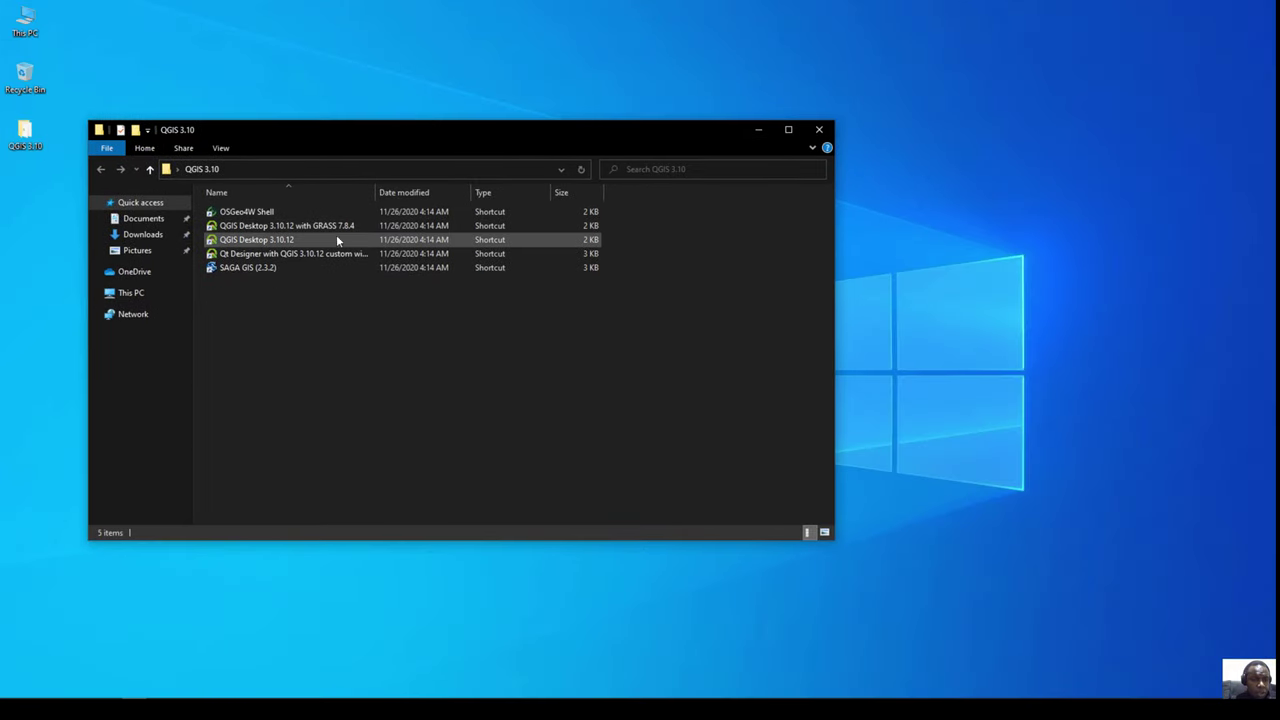
click(287, 241)
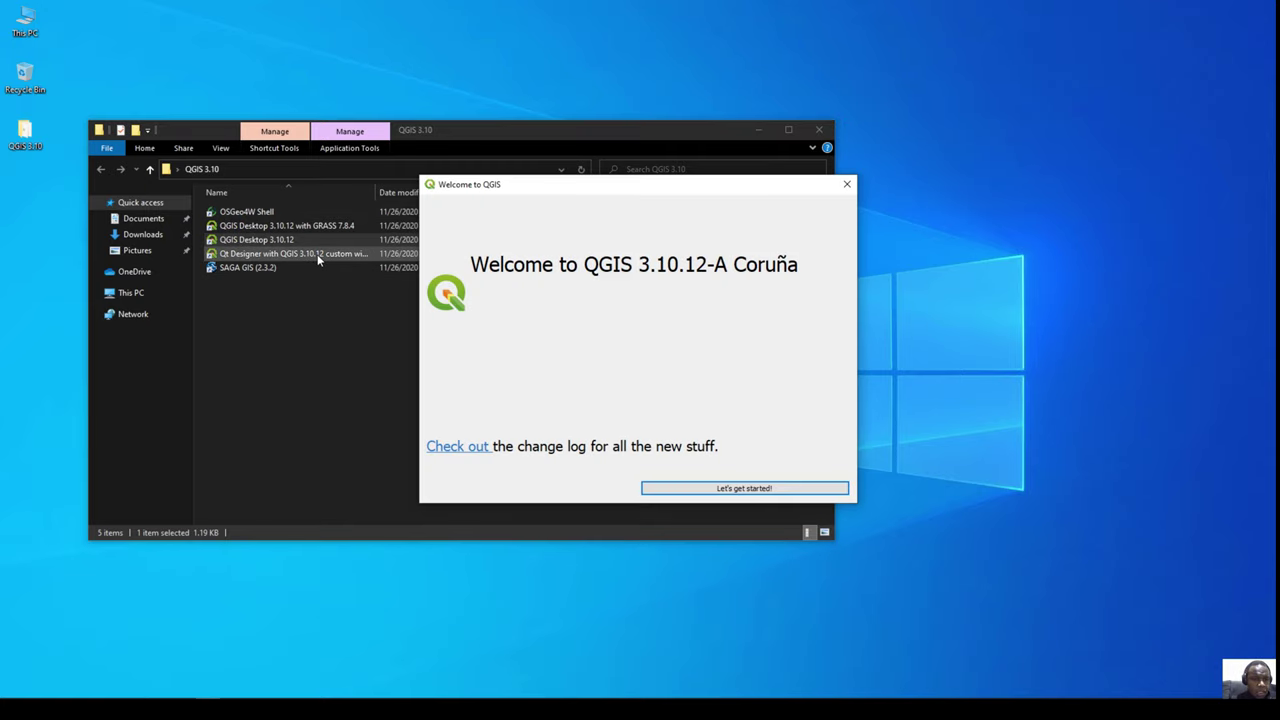
Widen the folder's Name column to show full names and select the QGIS Desktop 3.10.12 with GRASS 7.8.4 shortcut
click(421, 130)
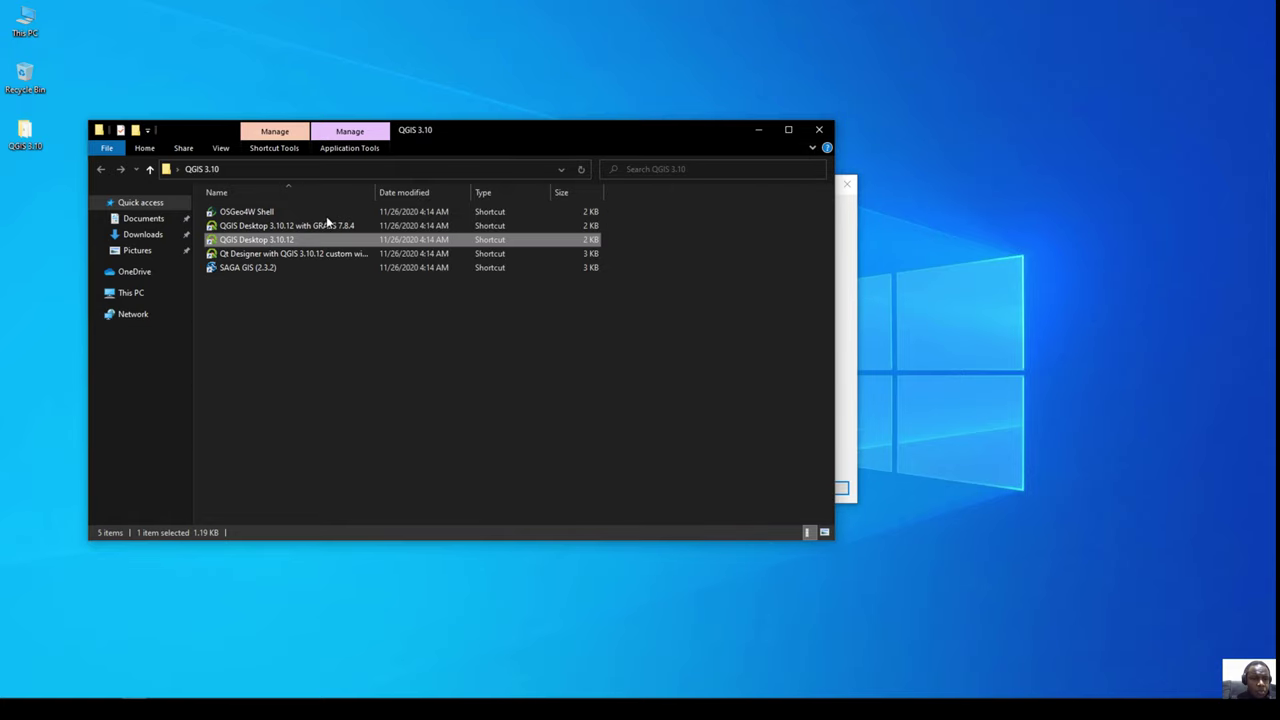
drag(378, 192, 437, 197)
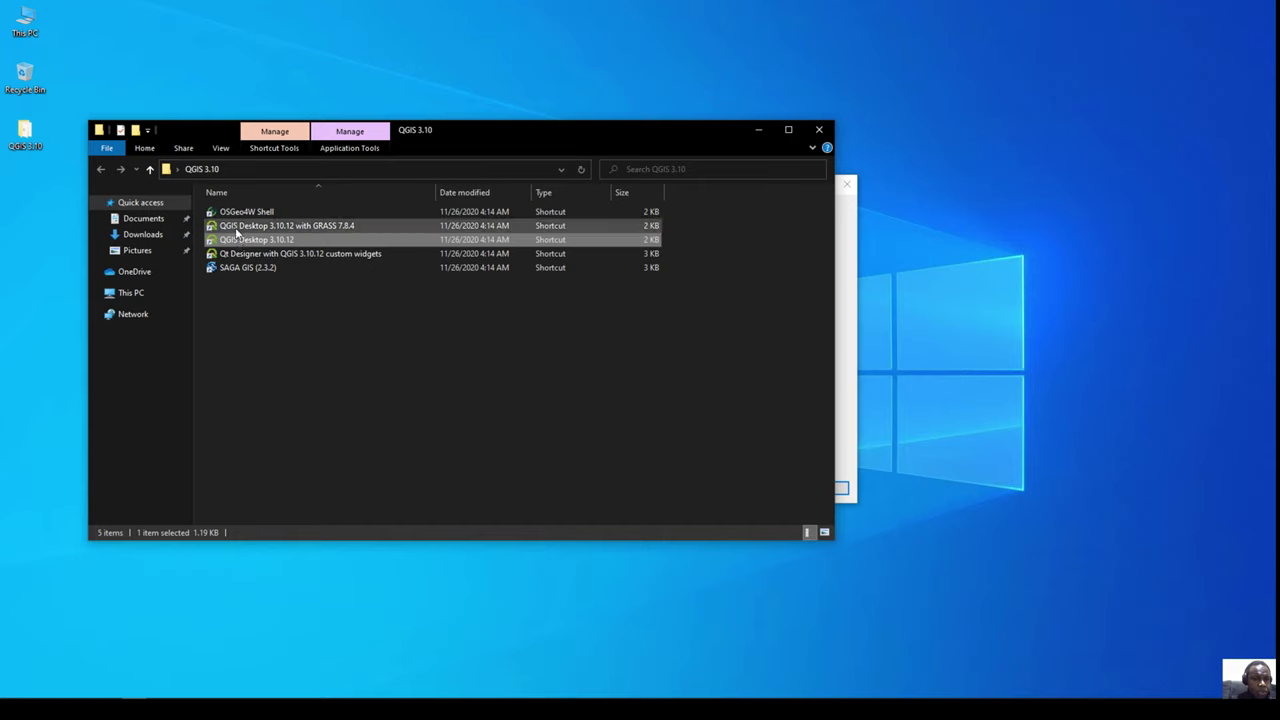
drag(226, 232, 228, 235)
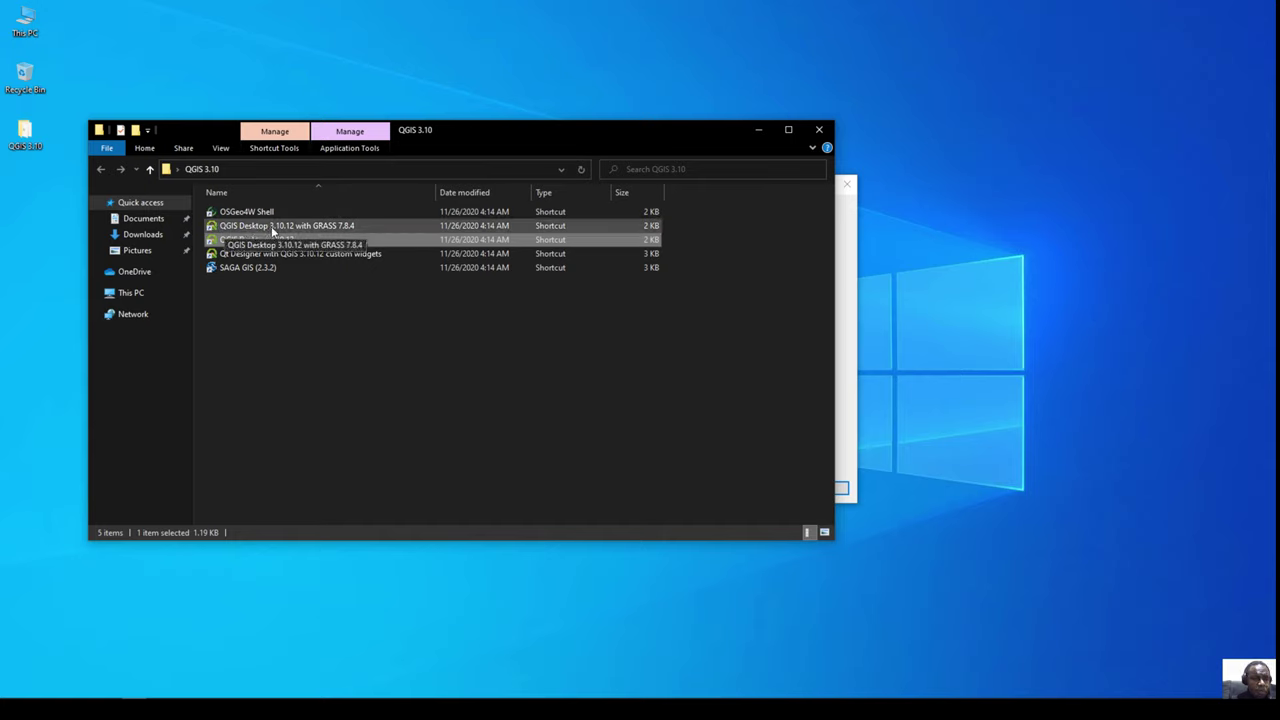
drag(323, 229, 324, 231)
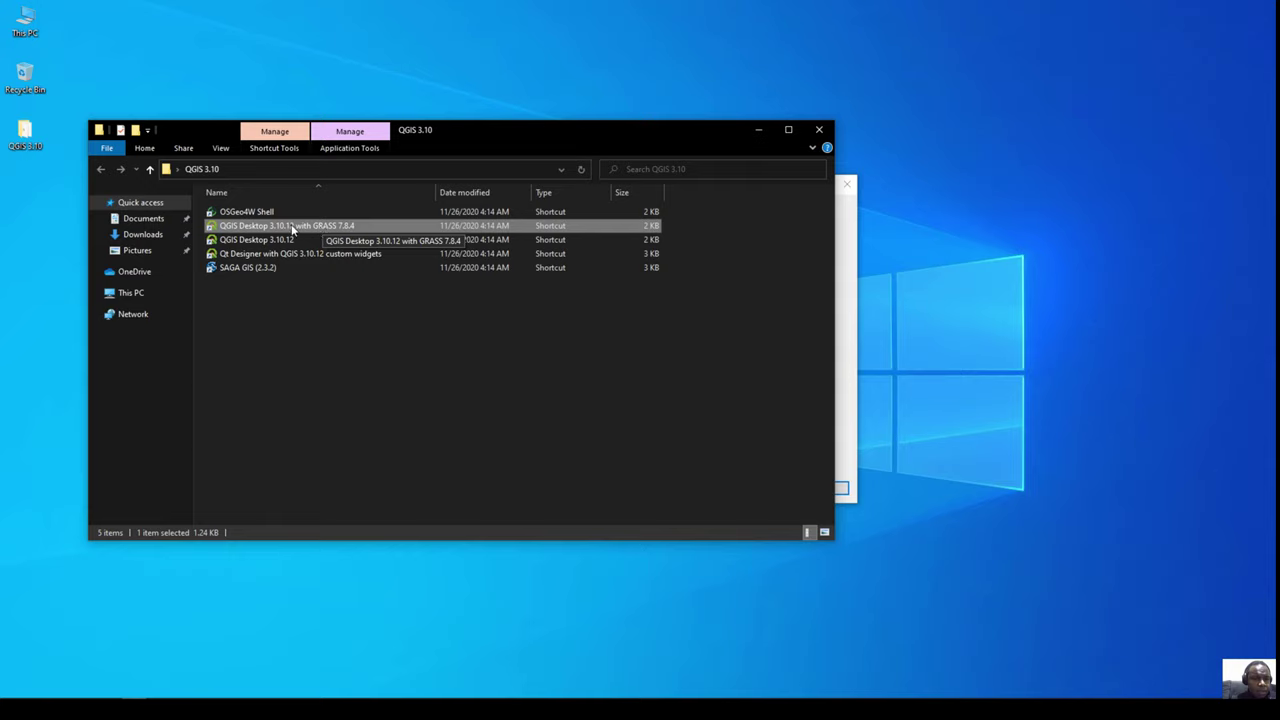
Open the OSGeo4W Shell shortcut to try it, then close the shell
click(251, 213)
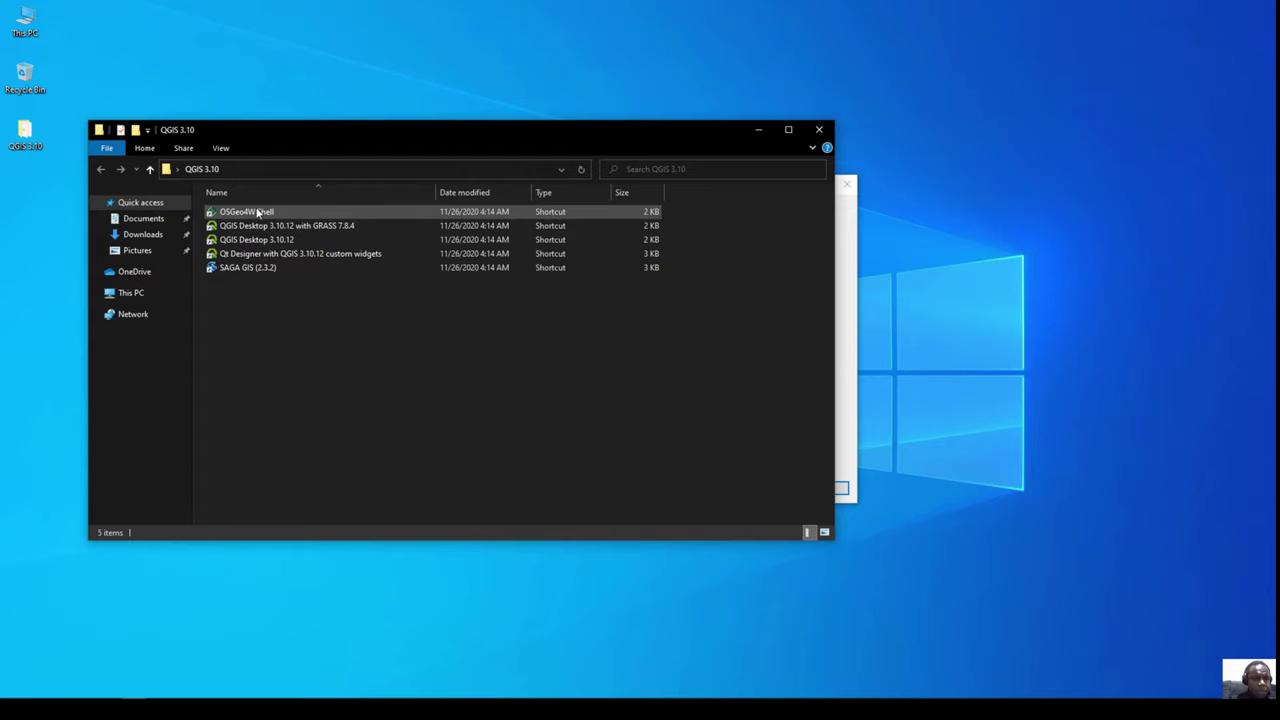
double_click(250, 212)
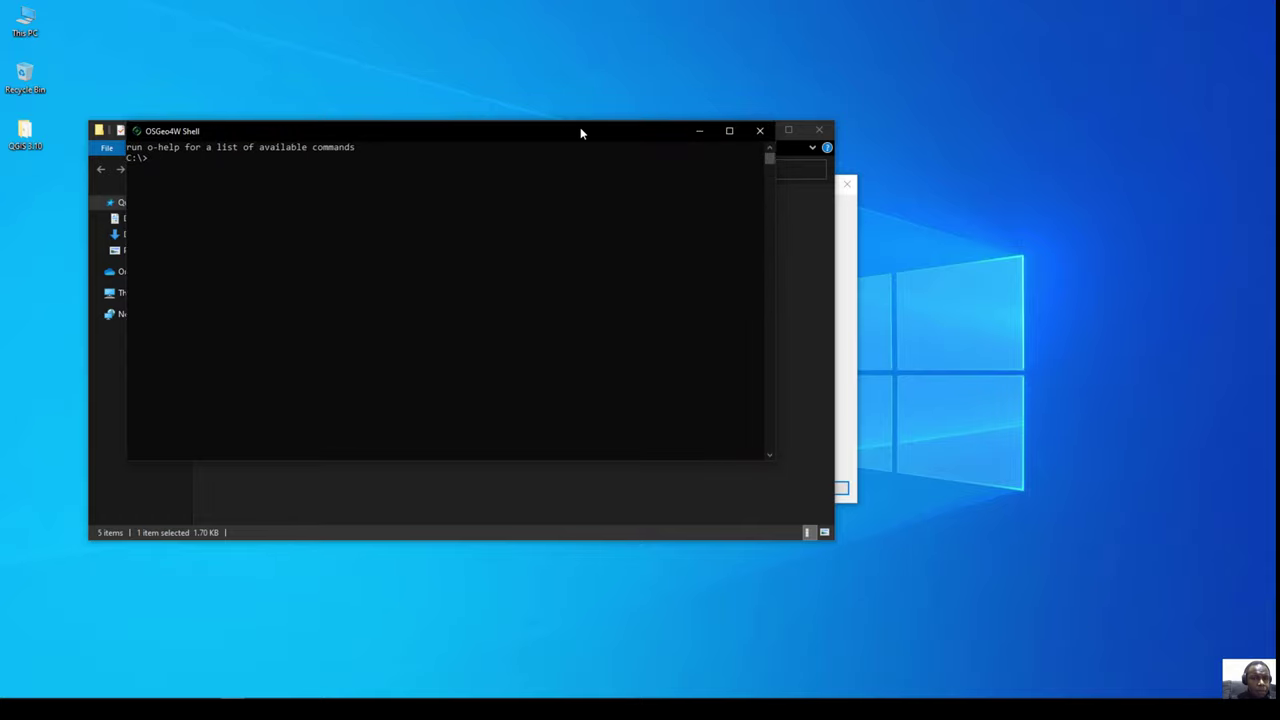
click(758, 131)
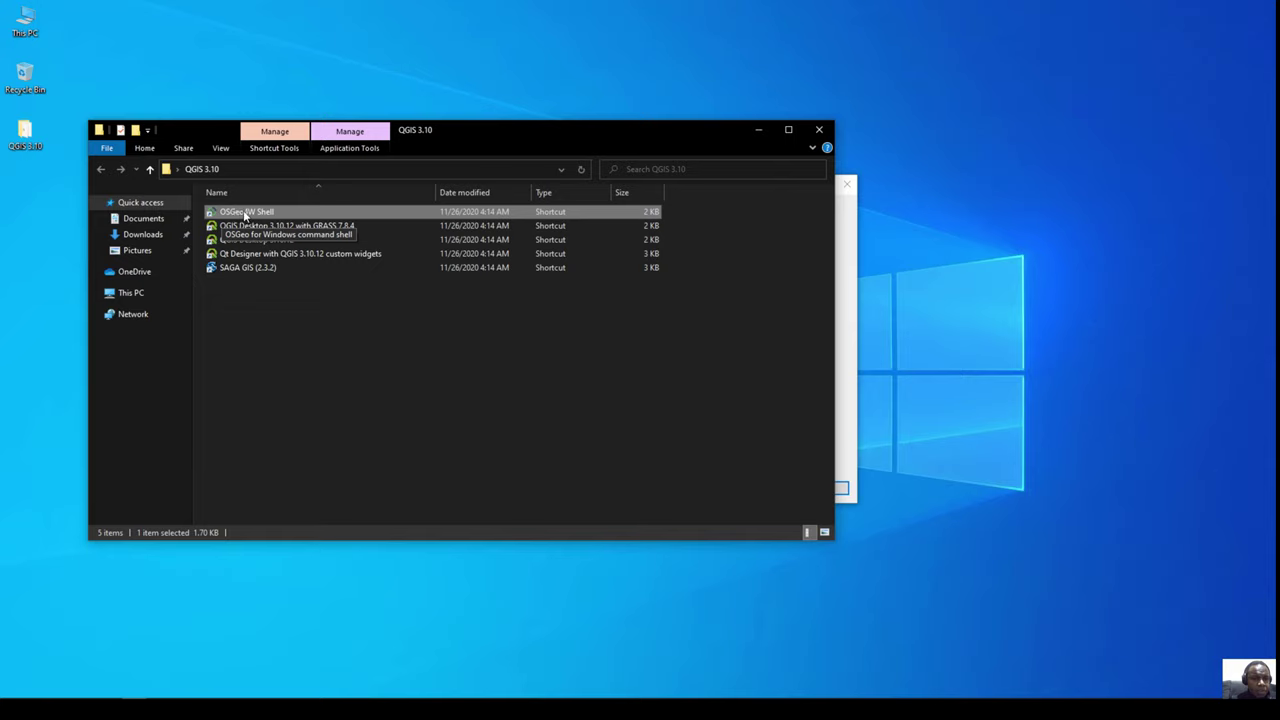
Close the QGIS 3.10 folder, choose 'Let's get started!' in the welcome dialog and maximize the QGIS window
click(819, 133)
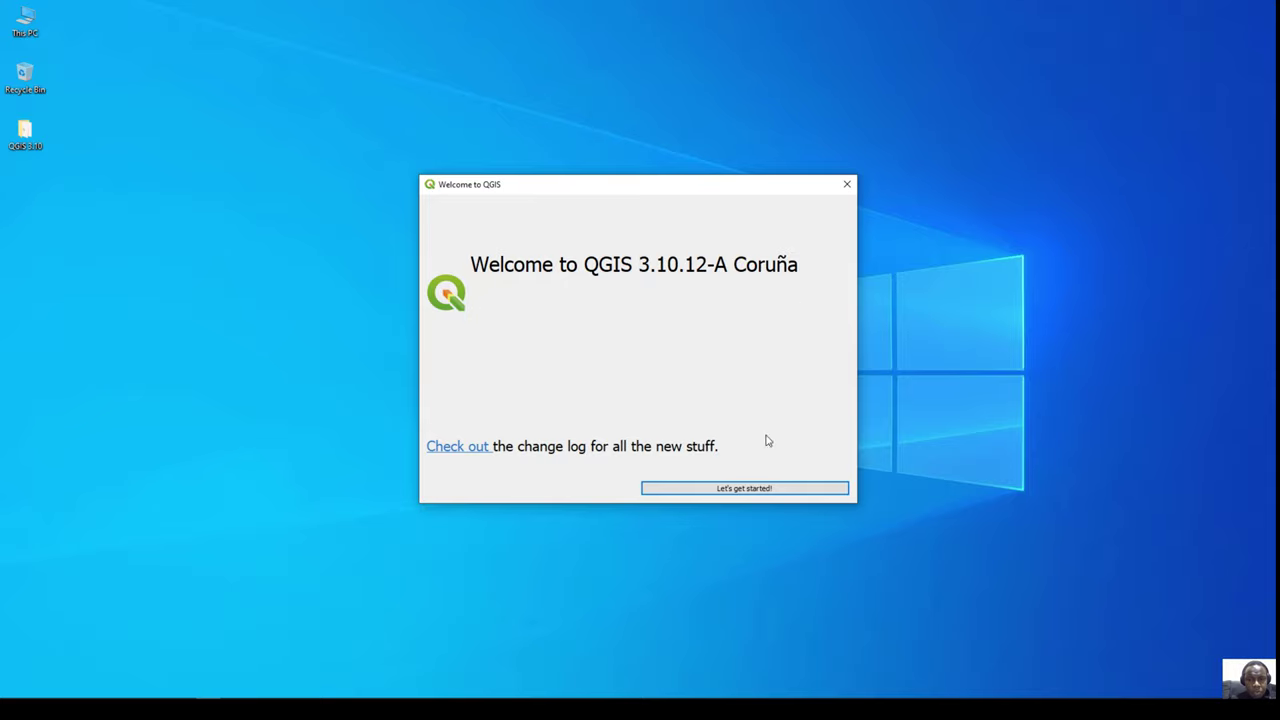
click(757, 489)
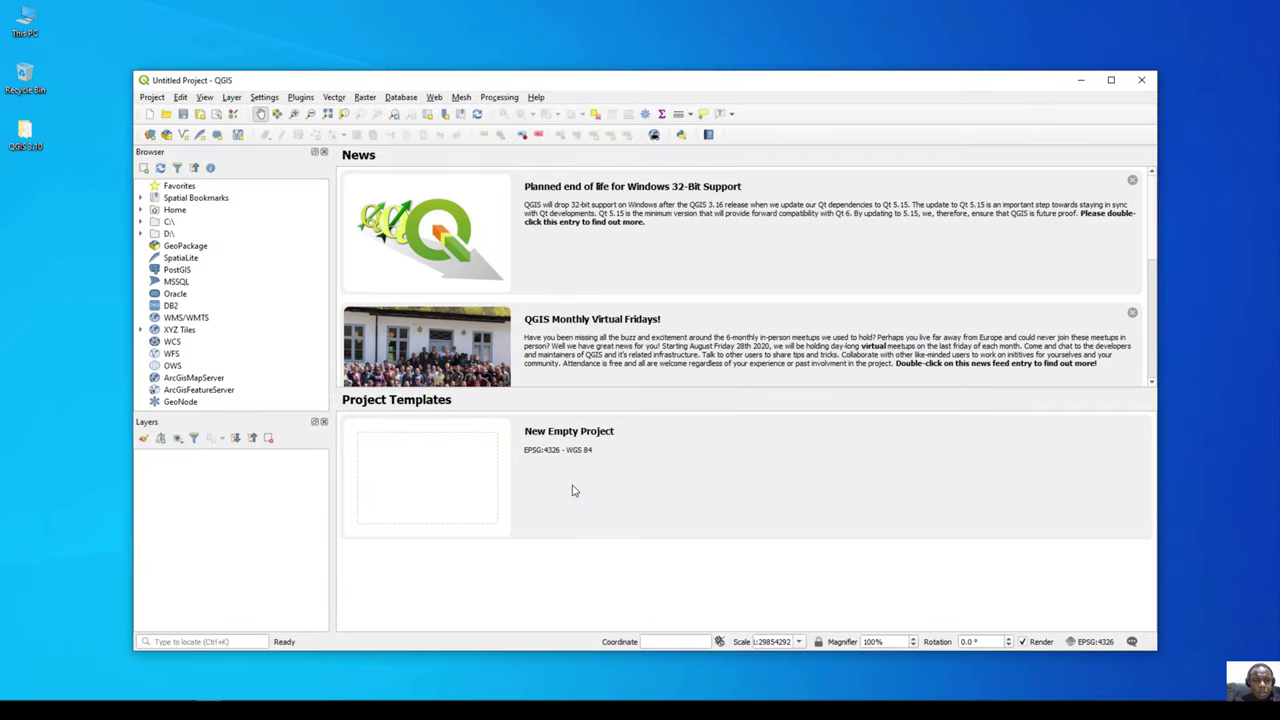
click(1110, 80)
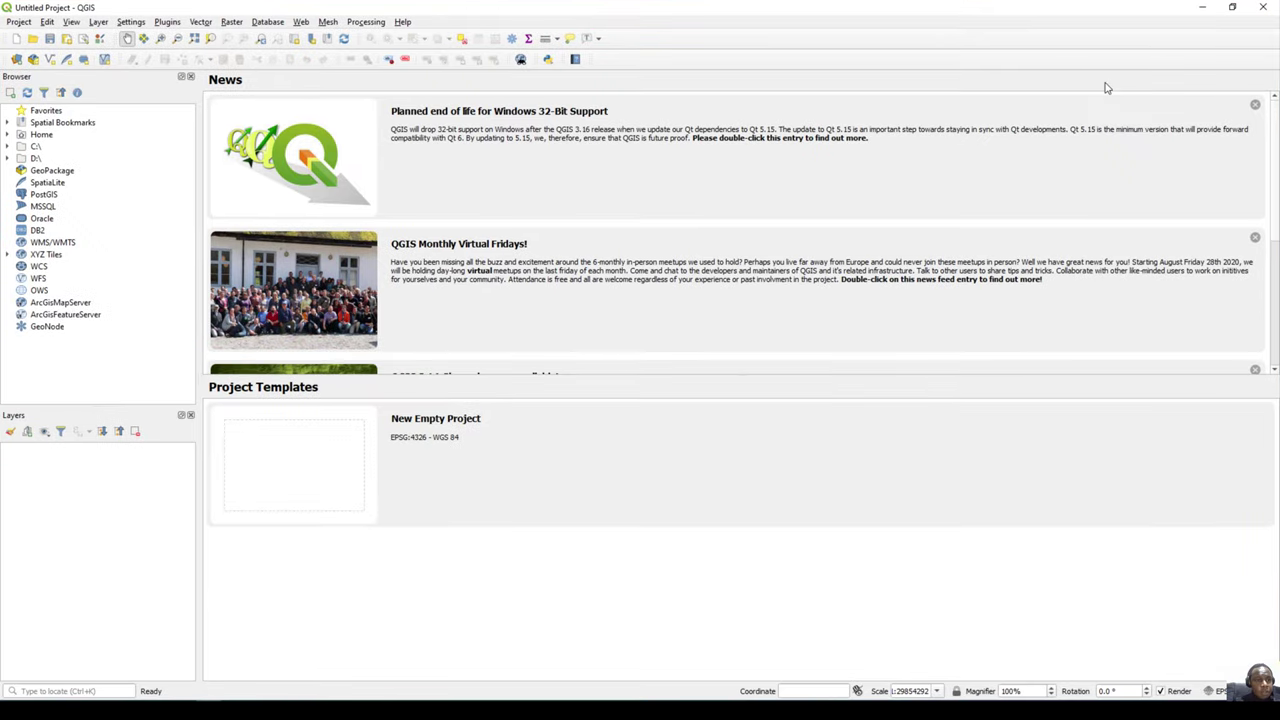